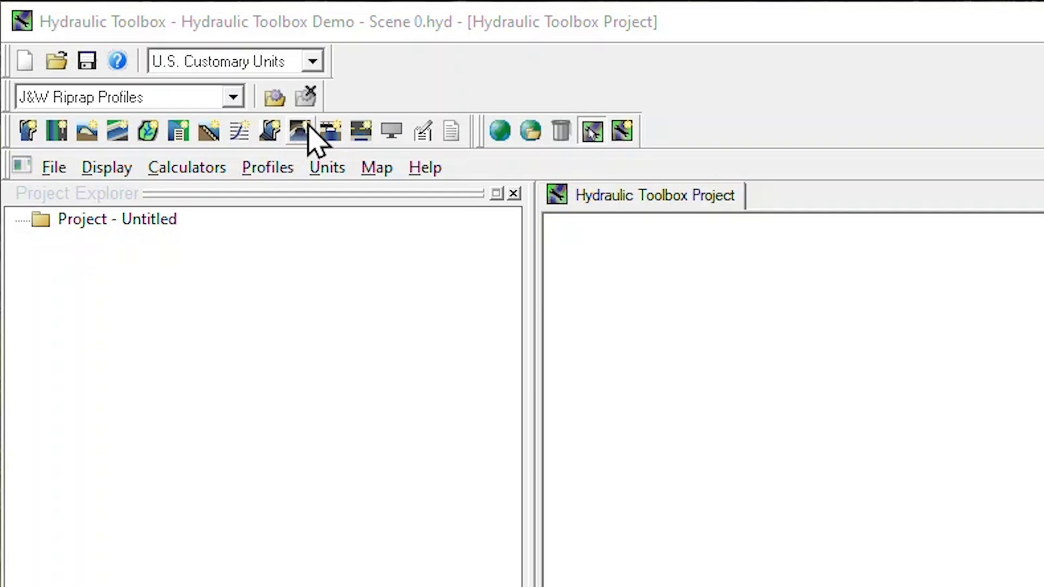
# Check the Calculators list, then bring up the map's Open Image / Define Map options
pyautogui.click(189, 170)
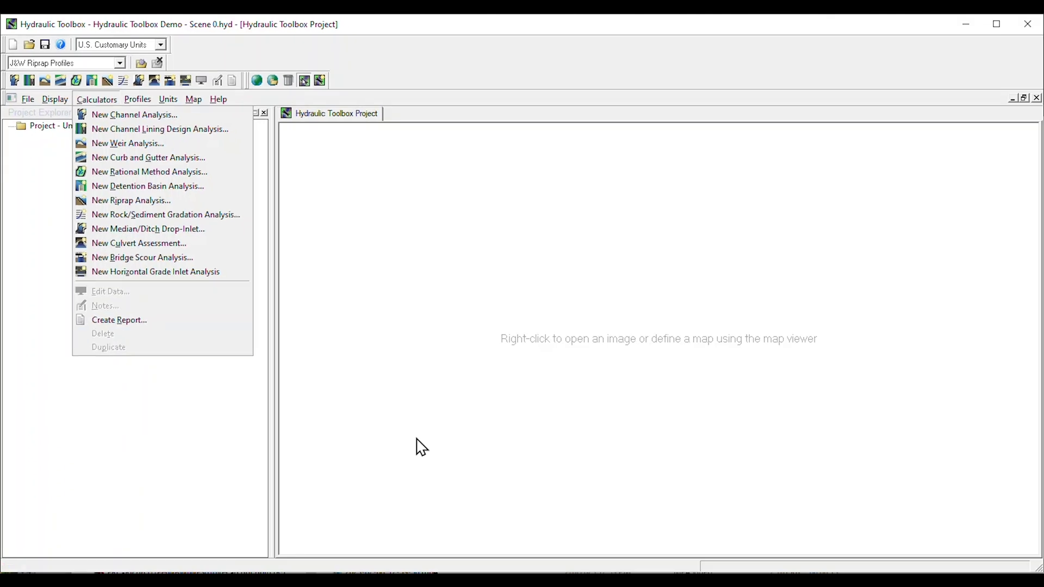
pyautogui.click(837, 586)
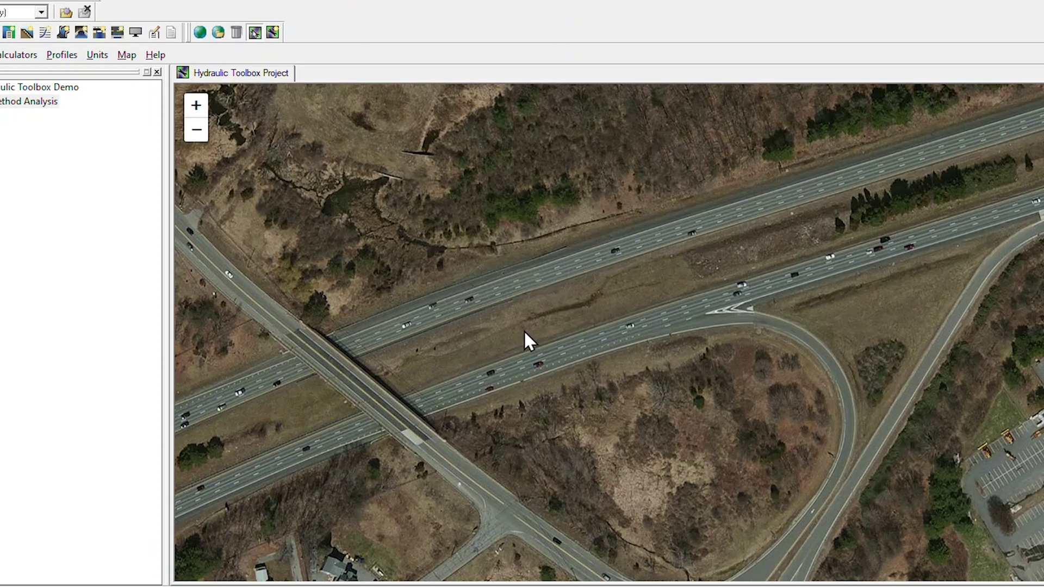
pyautogui.rightClick(526, 338)
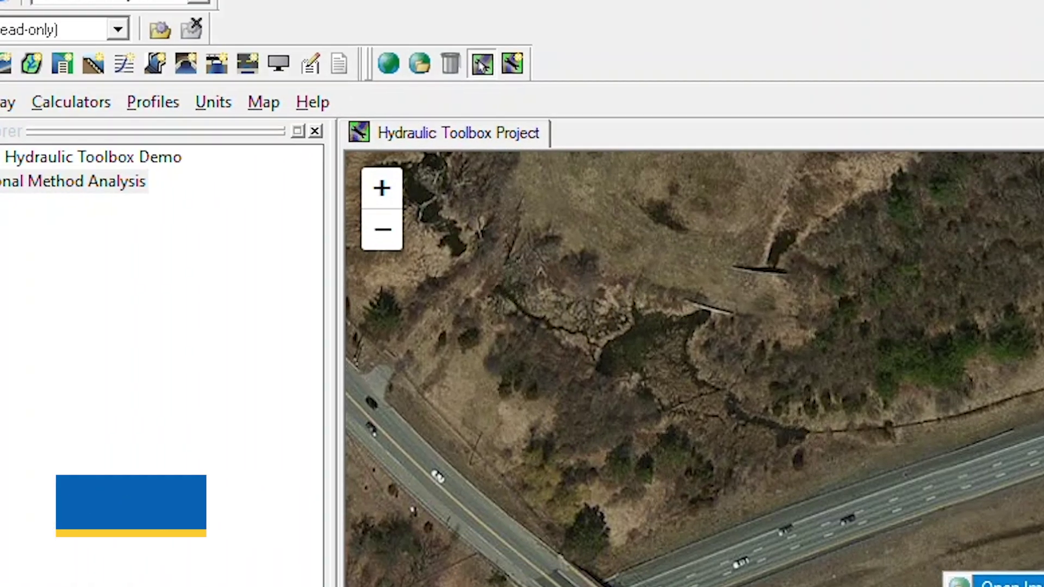
# Open the Rational Method Analysis, review its computed IDF curves, and define time of concentration parameters
pyautogui.click(64, 110)
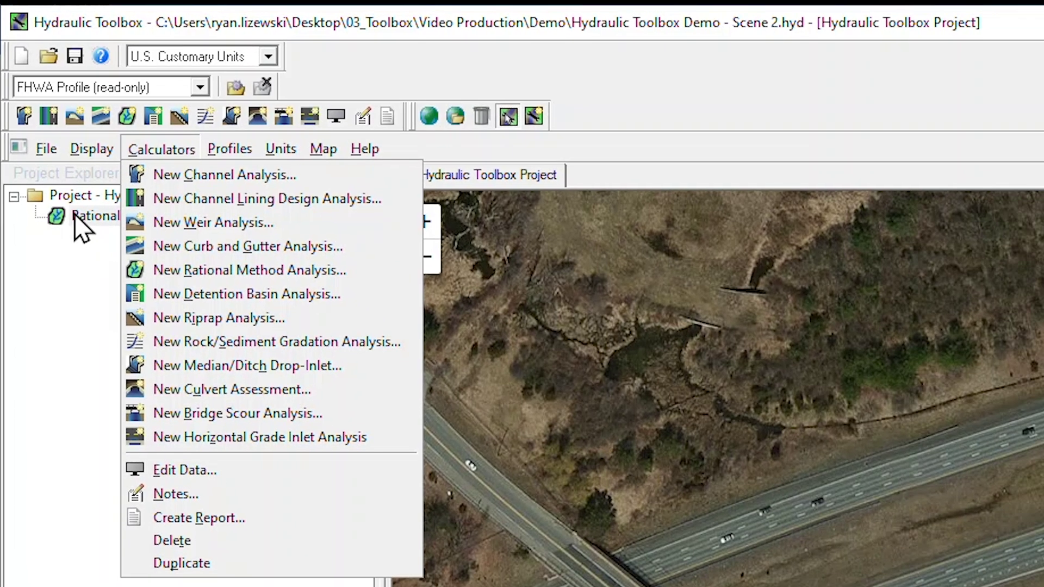
pyautogui.doubleClick(103, 249)
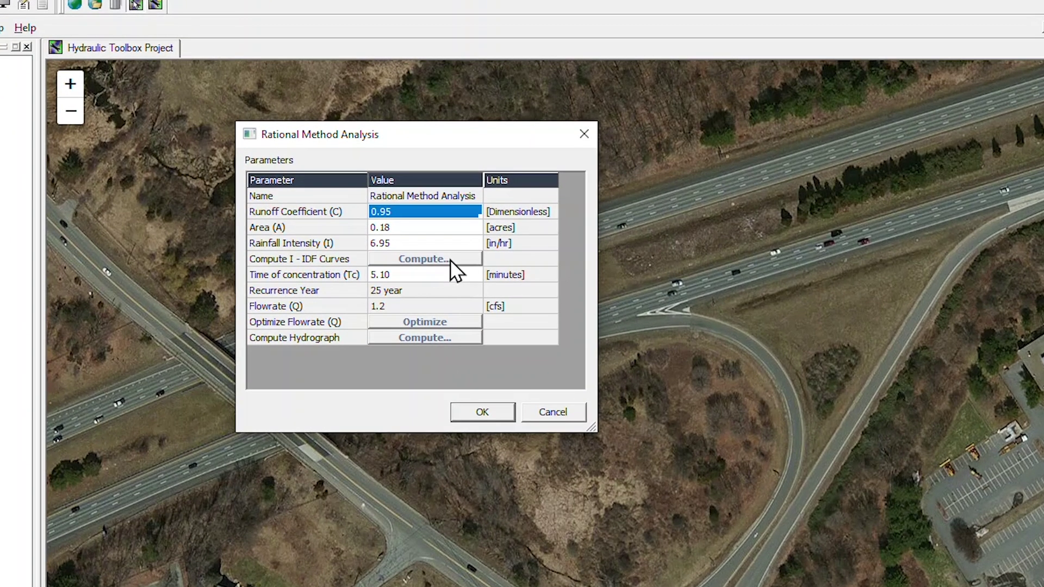
pyautogui.click(547, 281)
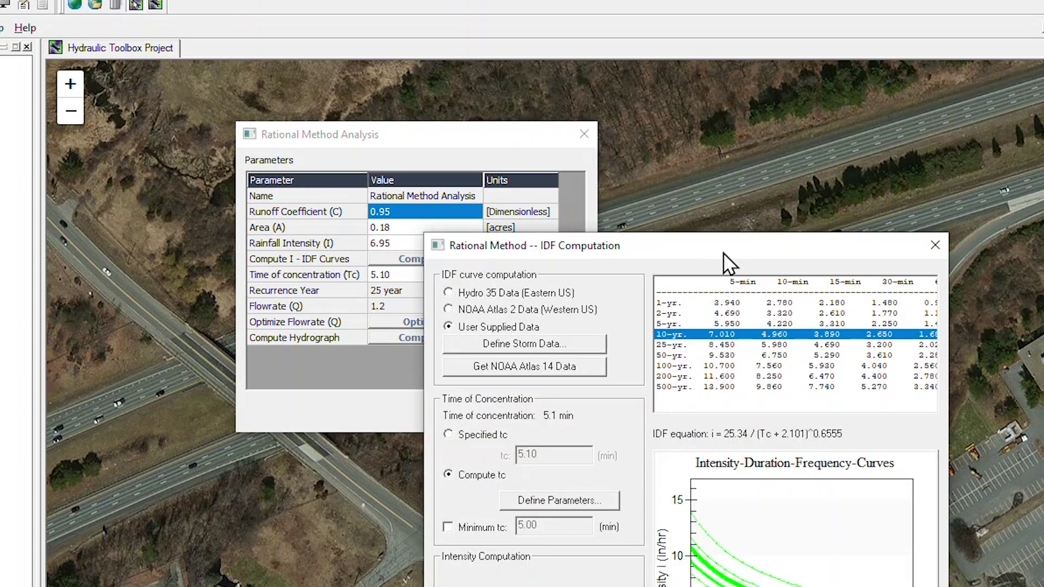
pyautogui.moveTo(760, 274); pyautogui.dragTo(740, 160)
pyautogui.moveTo(694, 105)
pyautogui.mouseDown()
pyautogui.moveTo(687, 90)
pyautogui.moveTo(690, 100)
pyautogui.mouseUp()
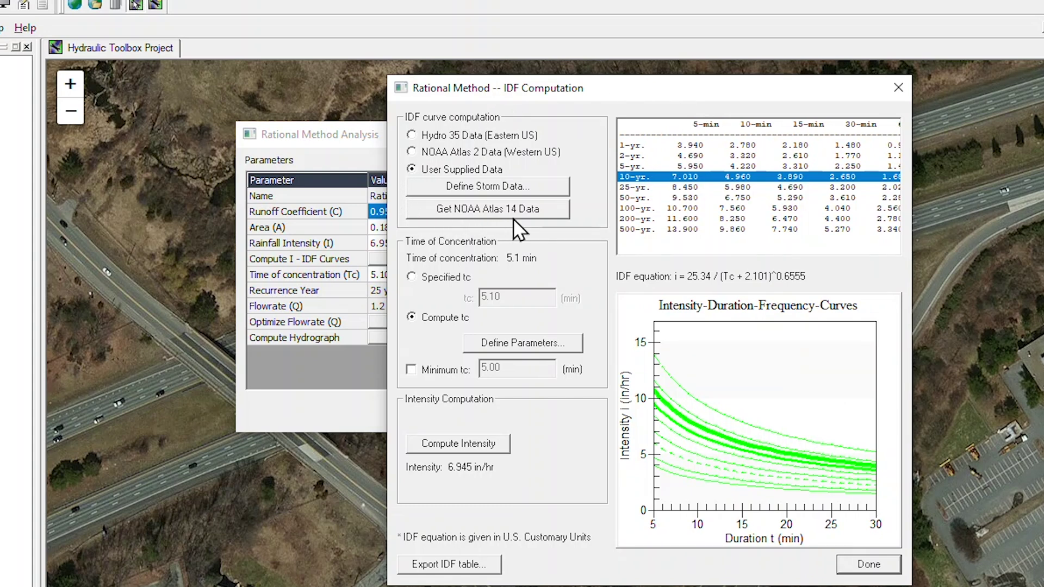
pyautogui.click(505, 338)
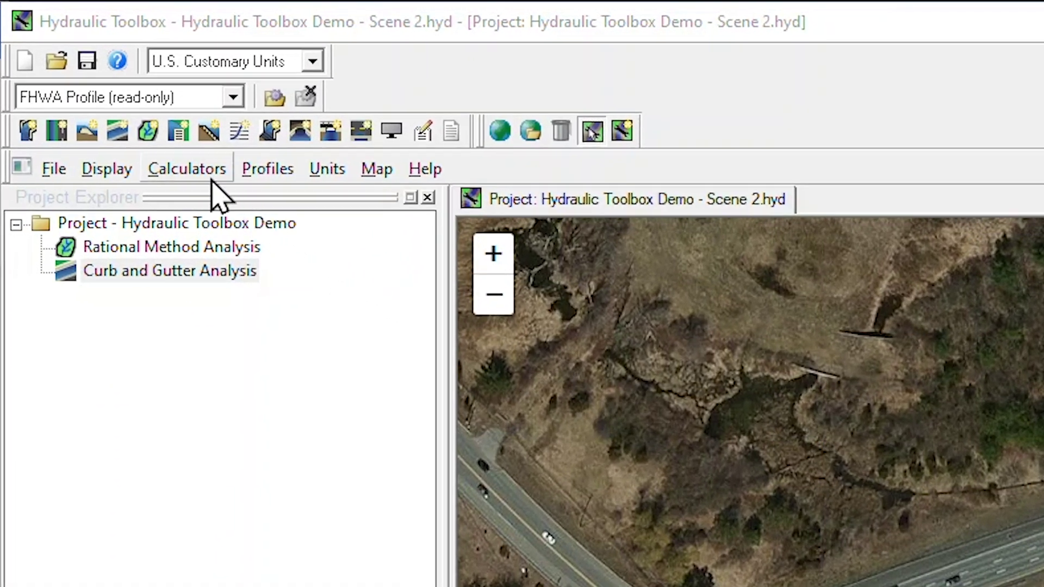
# Open the Curb and Gutter Analysis and reposition its dialog to review the inlet results
pyautogui.click(101, 101)
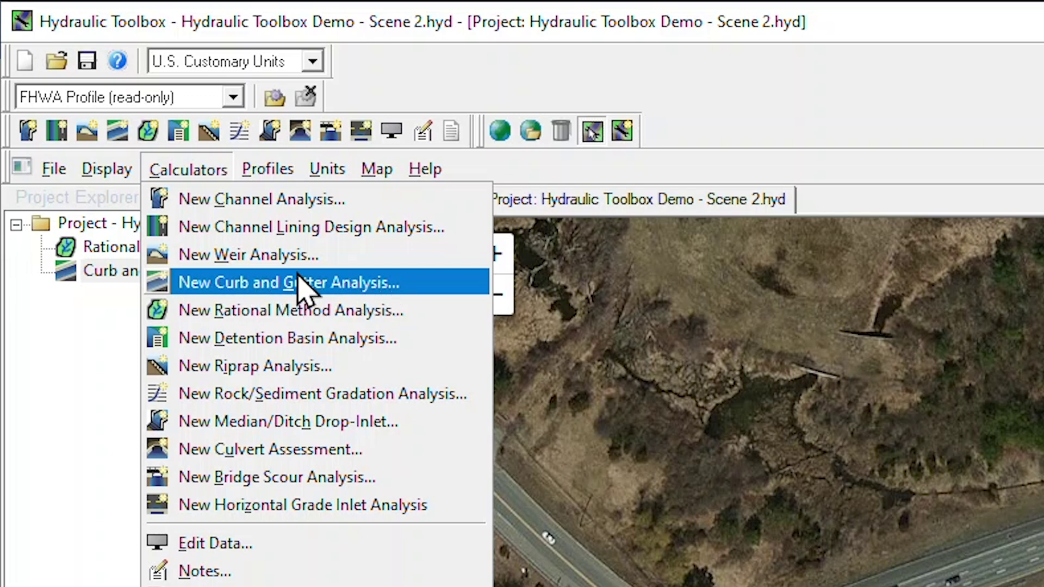
pyautogui.click(112, 273)
pyautogui.doubleClick(112, 272)
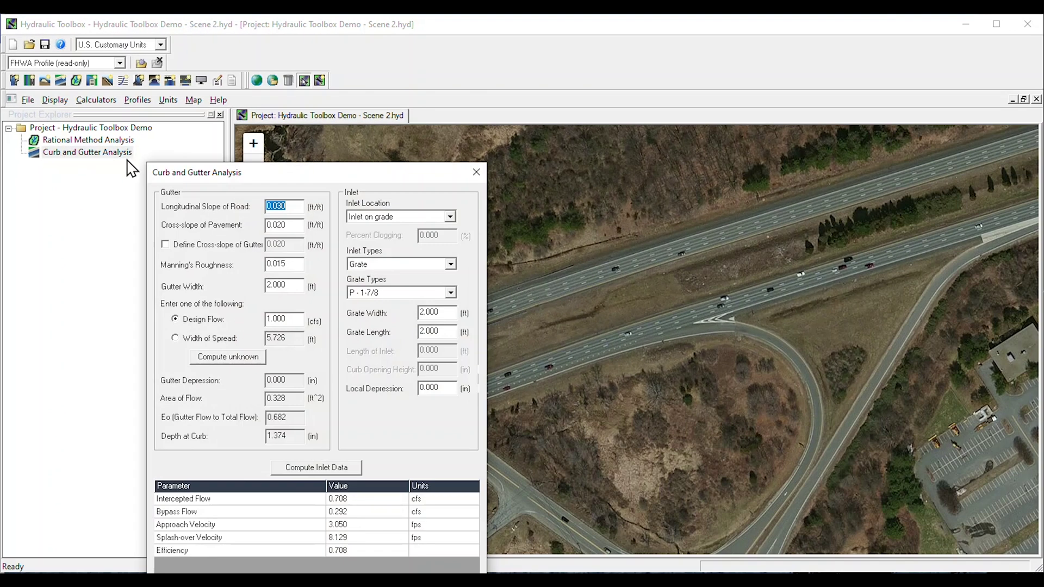
pyautogui.moveTo(231, 177); pyautogui.dragTo(299, 102)
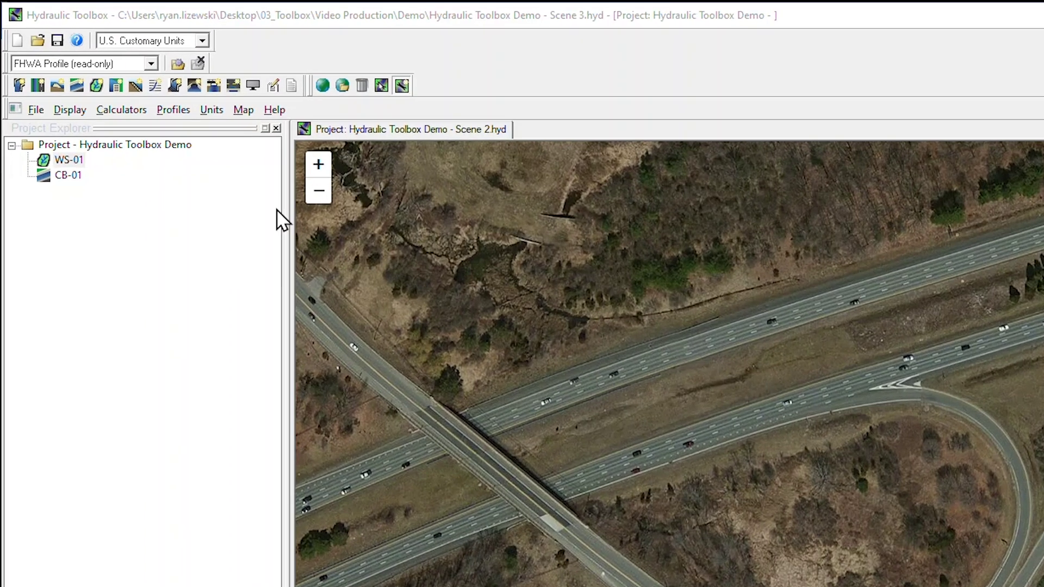
# Check WS-01's options, then confirm Node Properties to place WS-01, CB-01 and Outfall on the map
pyautogui.rightClick(72, 161)
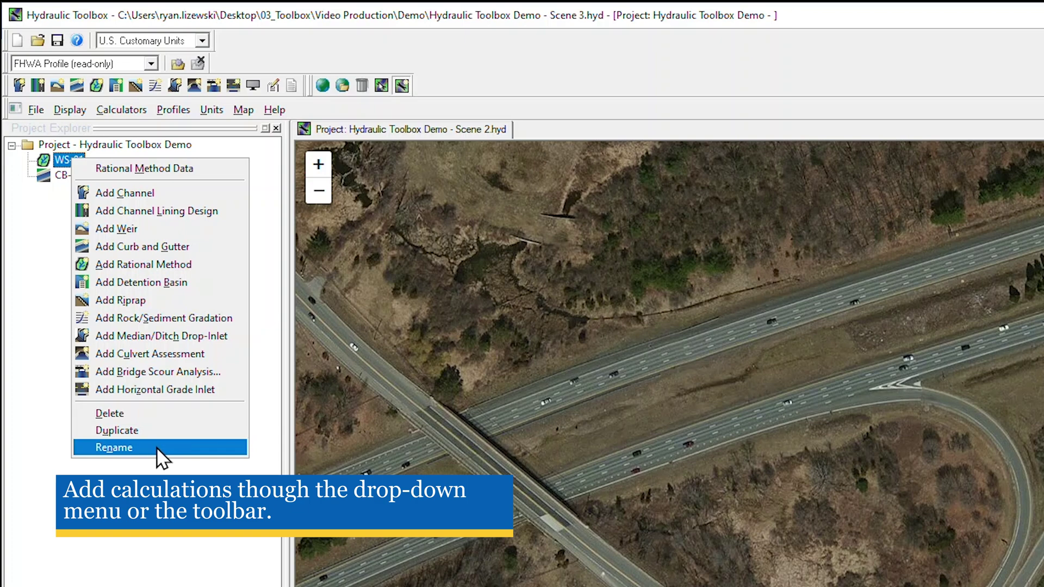
pyautogui.press('Escape')
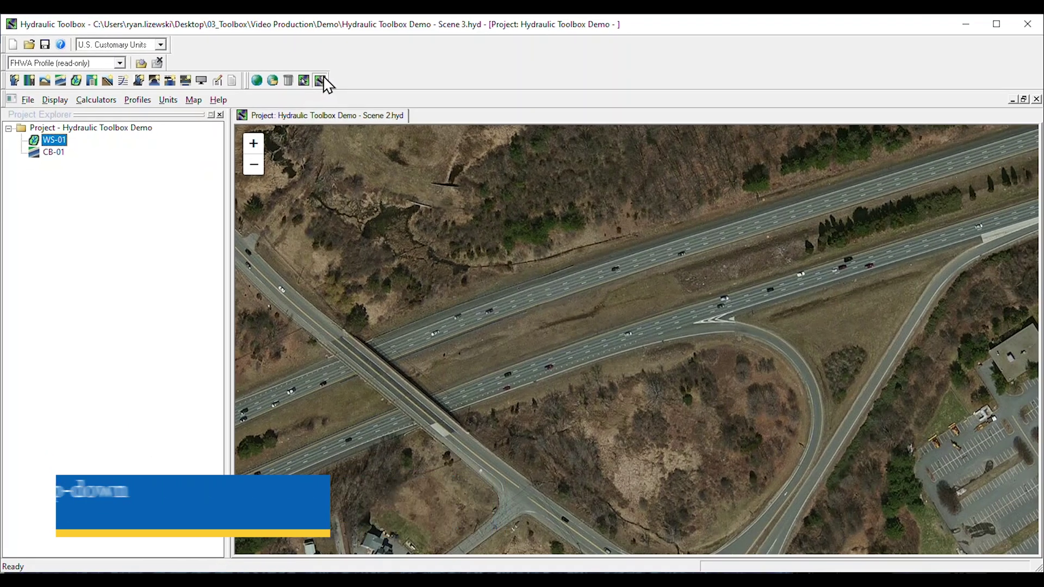
pyautogui.click(658, 252)
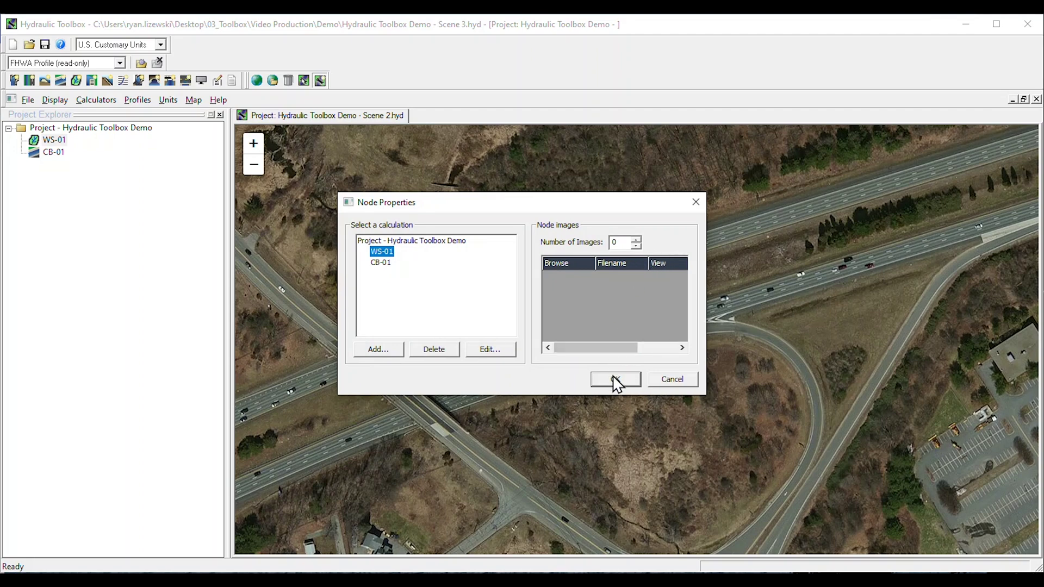
pyautogui.click(615, 380)
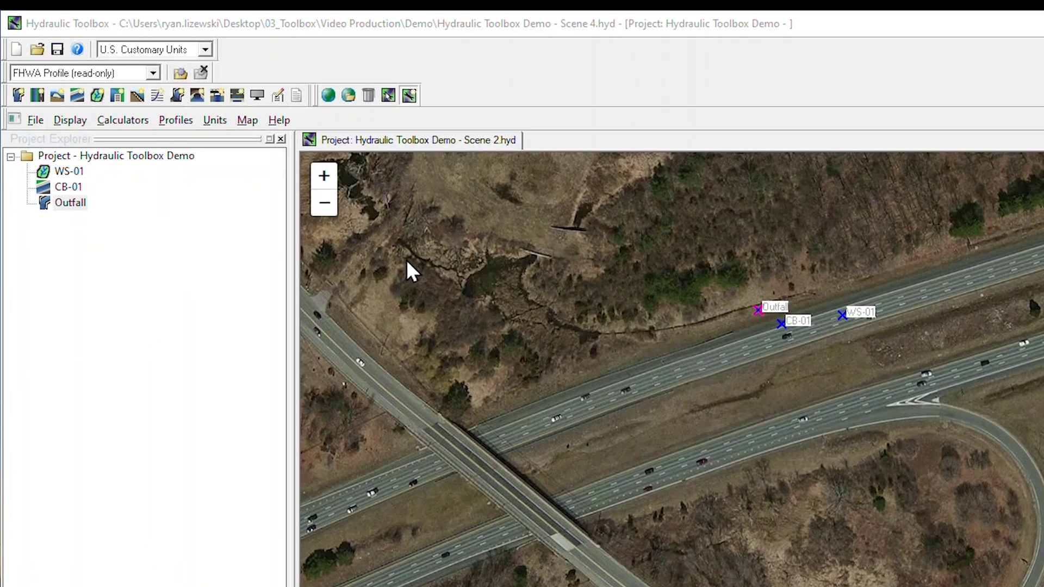
# Open the Outfall channel, keep its Circular shape, and plot the cross-section
pyautogui.click(126, 121)
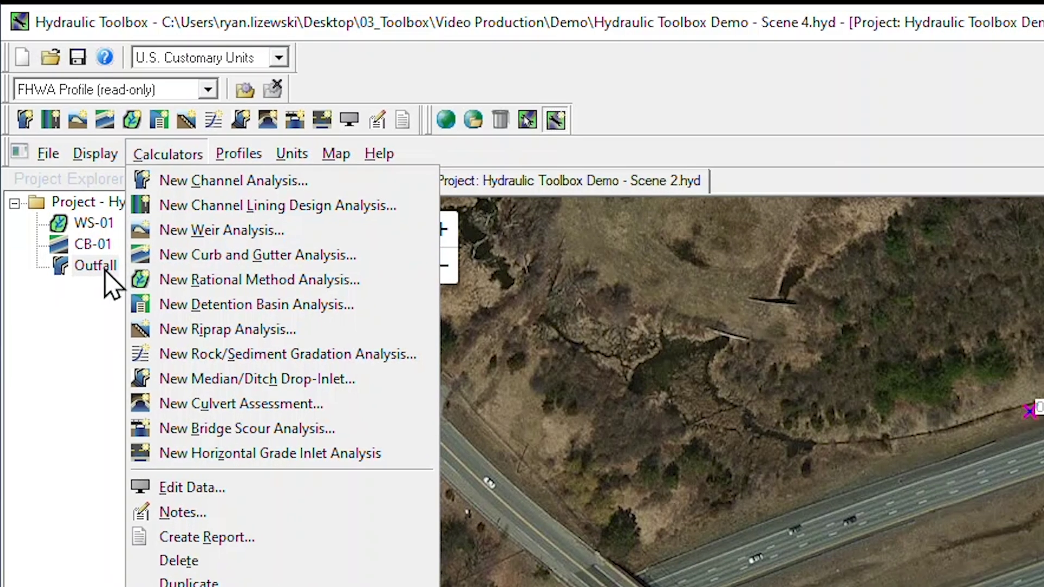
pyautogui.doubleClick(101, 275)
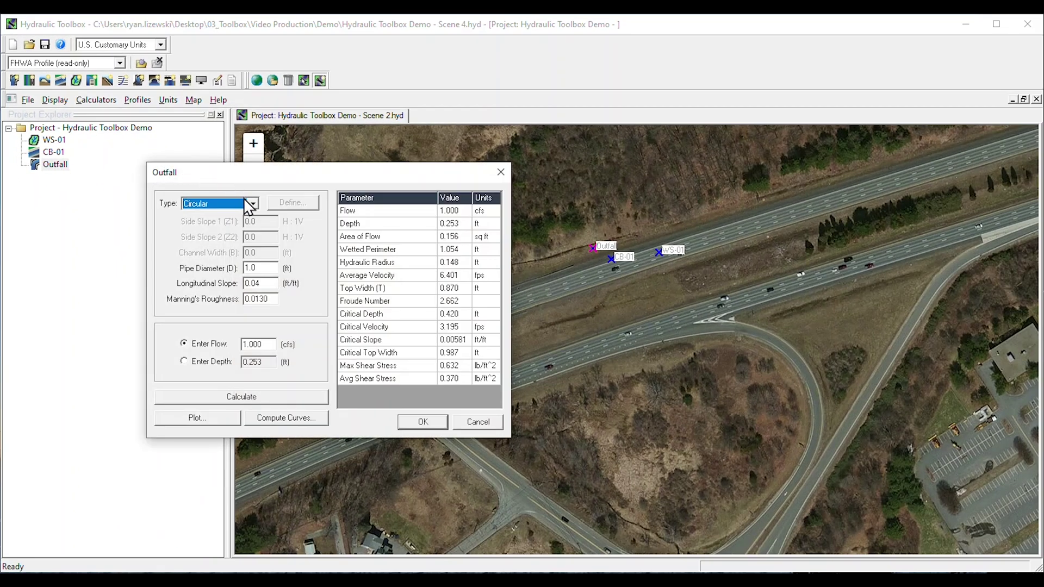
pyautogui.click(251, 203)
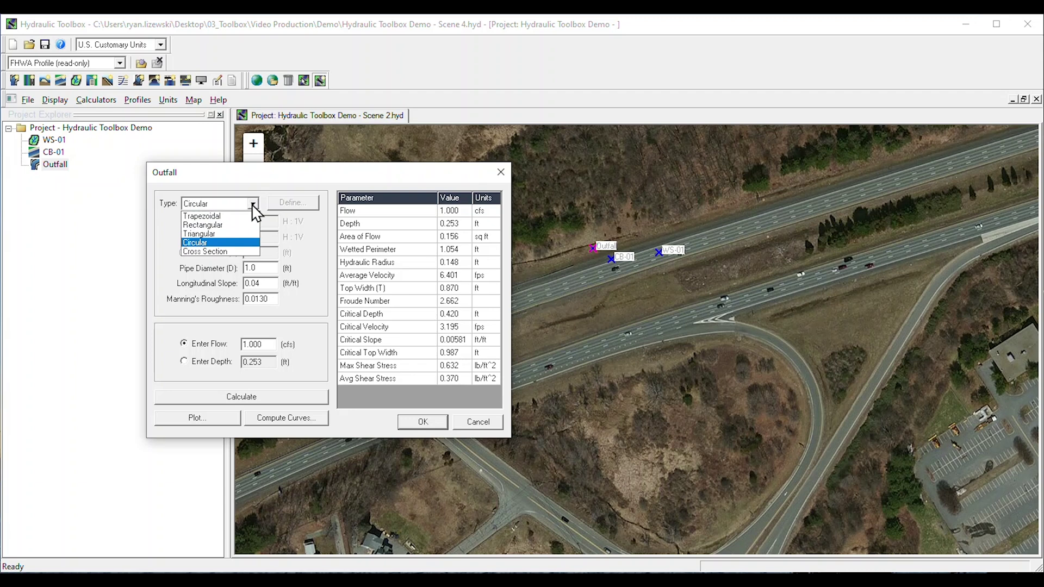
pyautogui.click(251, 204)
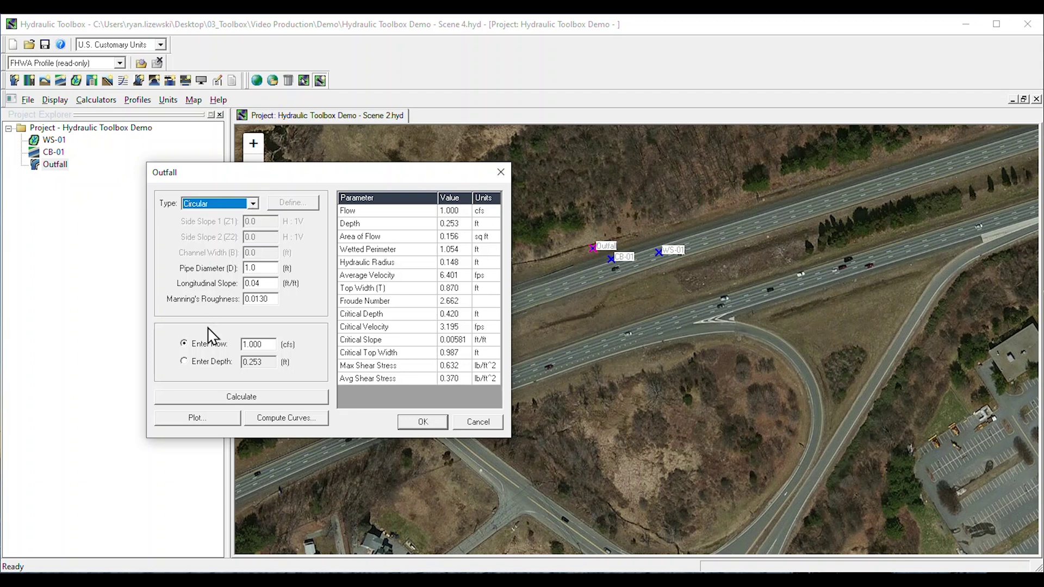
pyautogui.click(201, 418)
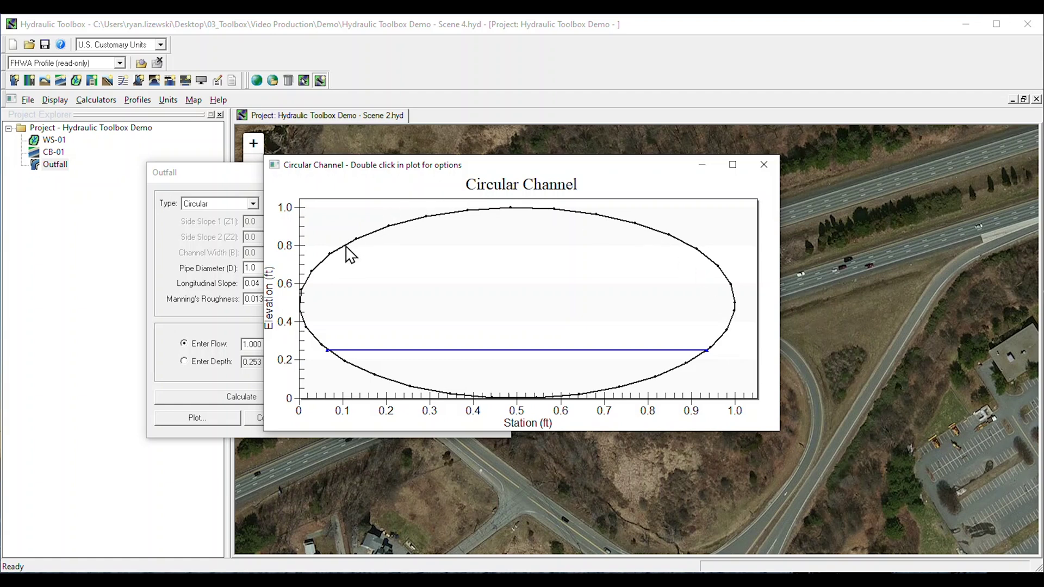
# Compute the Flow vs. Depth rating curve and bring the plot into full view
pyautogui.click(260, 421)
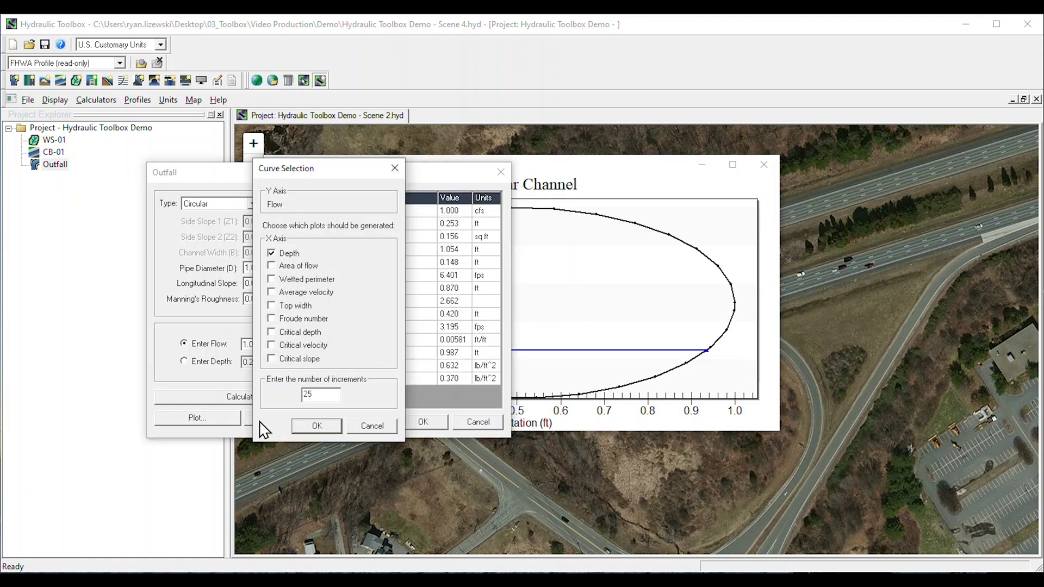
pyautogui.click(305, 425)
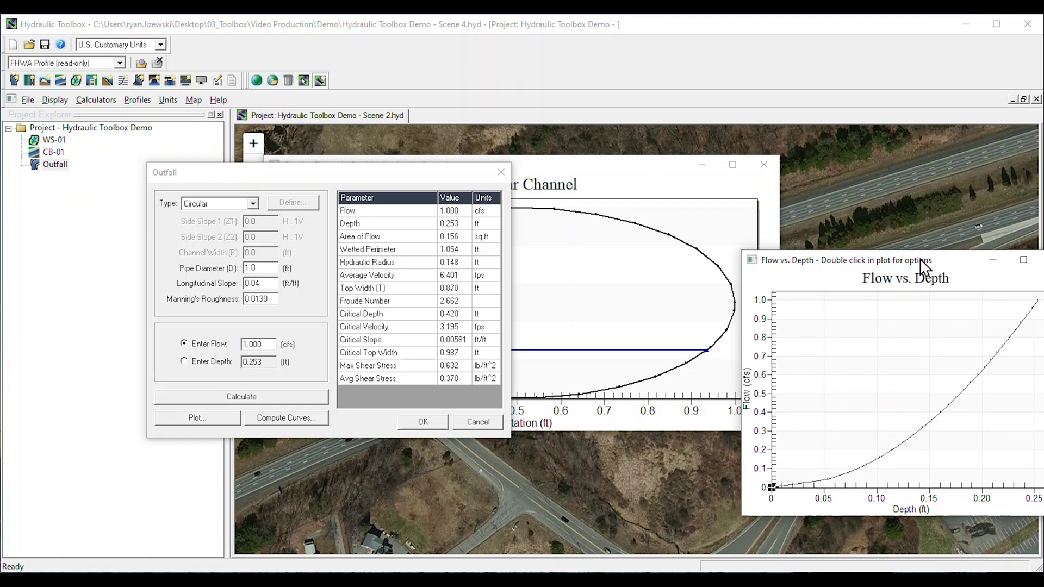
pyautogui.moveTo(922, 257); pyautogui.dragTo(832, 249)
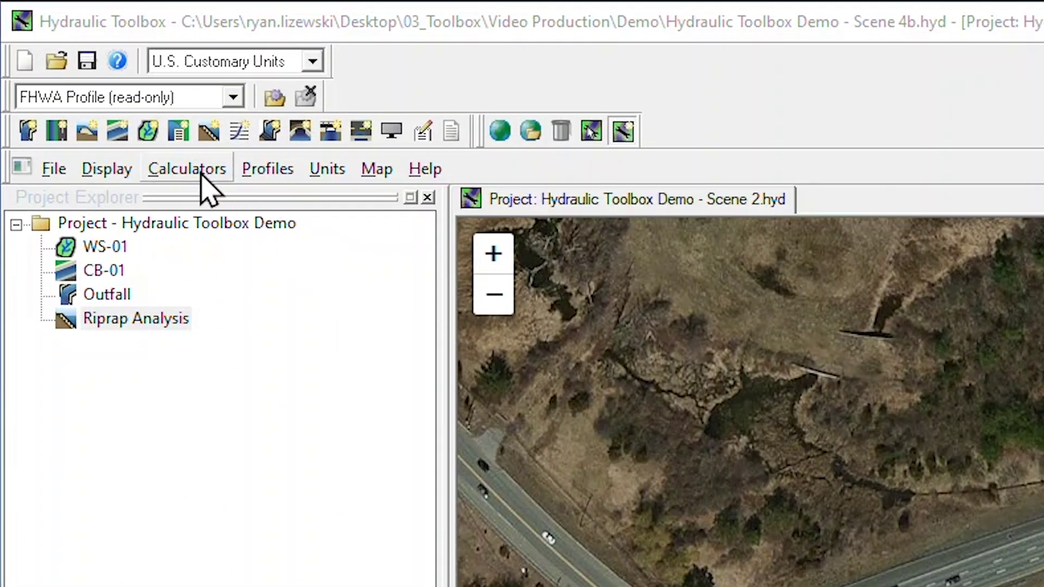
# Set the Riprap Analysis to Culvert Outlet Protection fed by the Outfall channel and review results
pyautogui.click(201, 172)
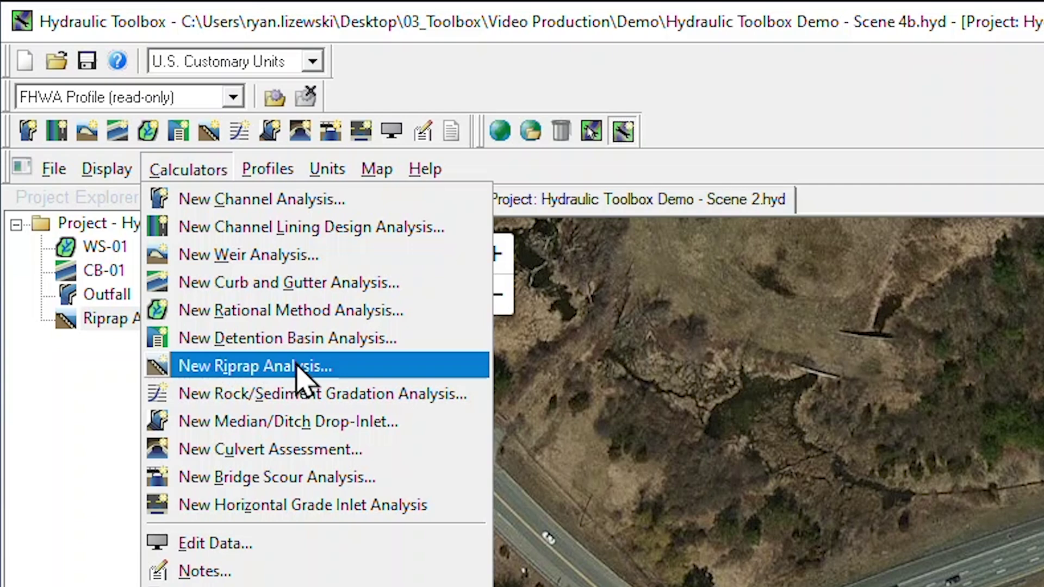
pyautogui.doubleClick(105, 320)
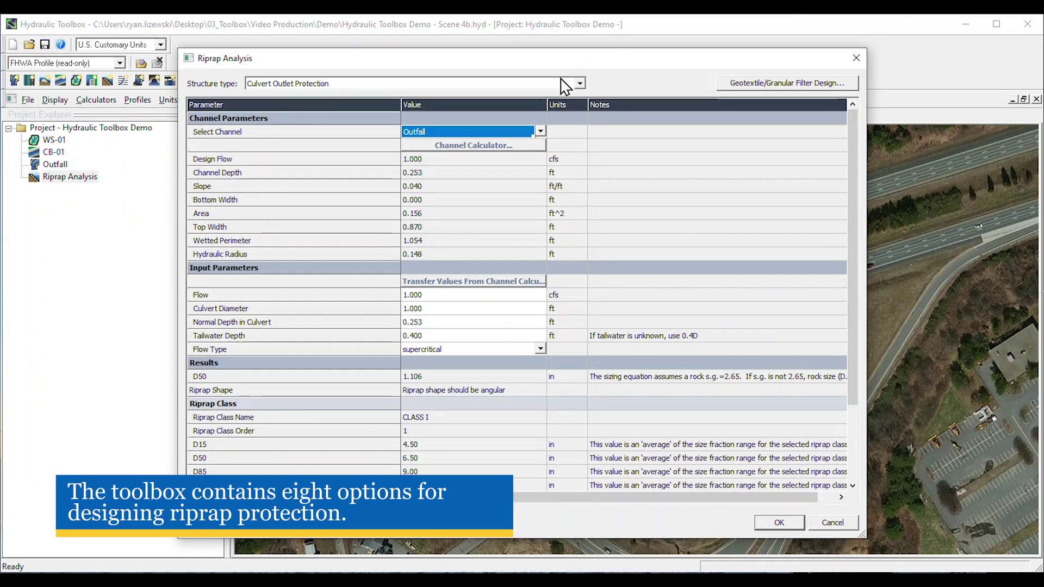
pyautogui.click(579, 83)
pyautogui.click(579, 83)
pyautogui.click(540, 132)
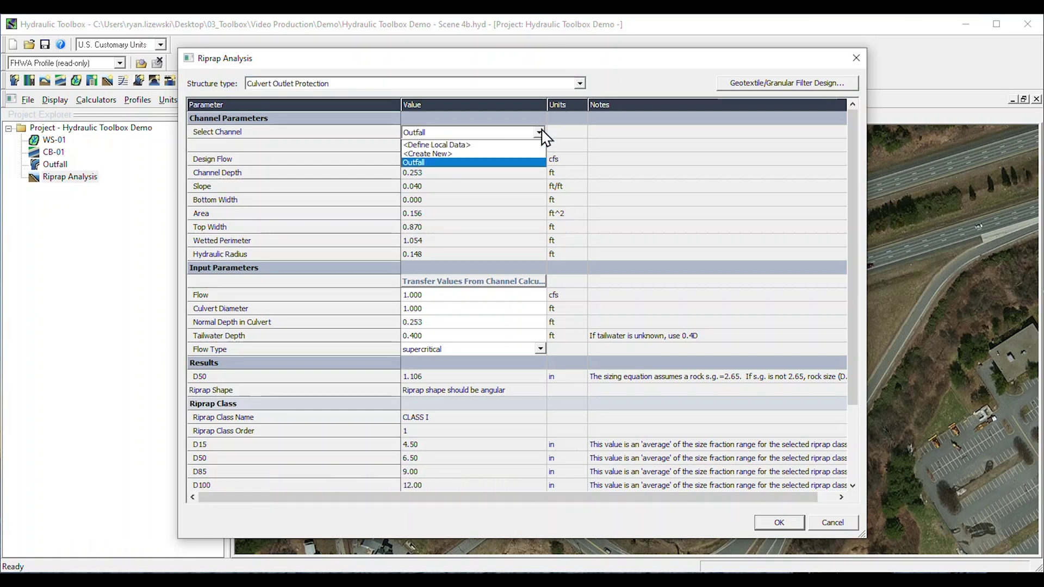
pyautogui.click(519, 162)
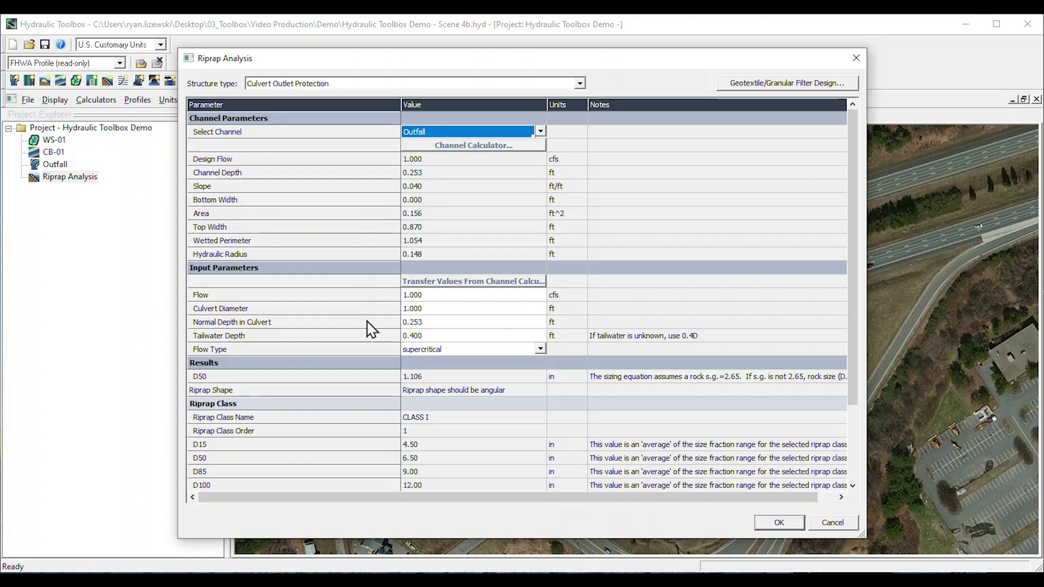
pyautogui.scroll(-3, 367, 329)
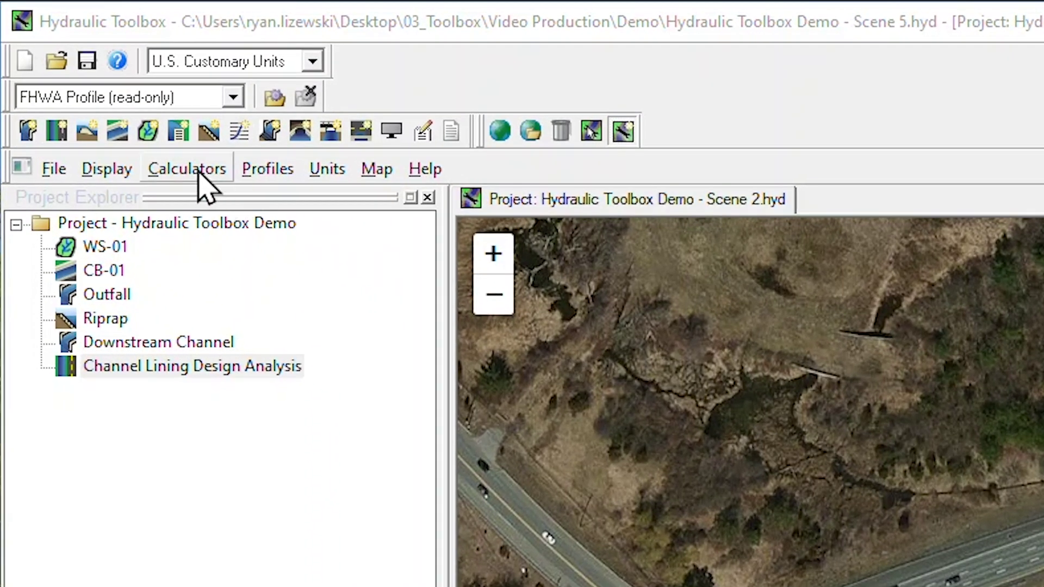
# Run the Channel Lining Design with Vegetation lining on the Downstream Channel and scroll to Results
pyautogui.click(97, 100)
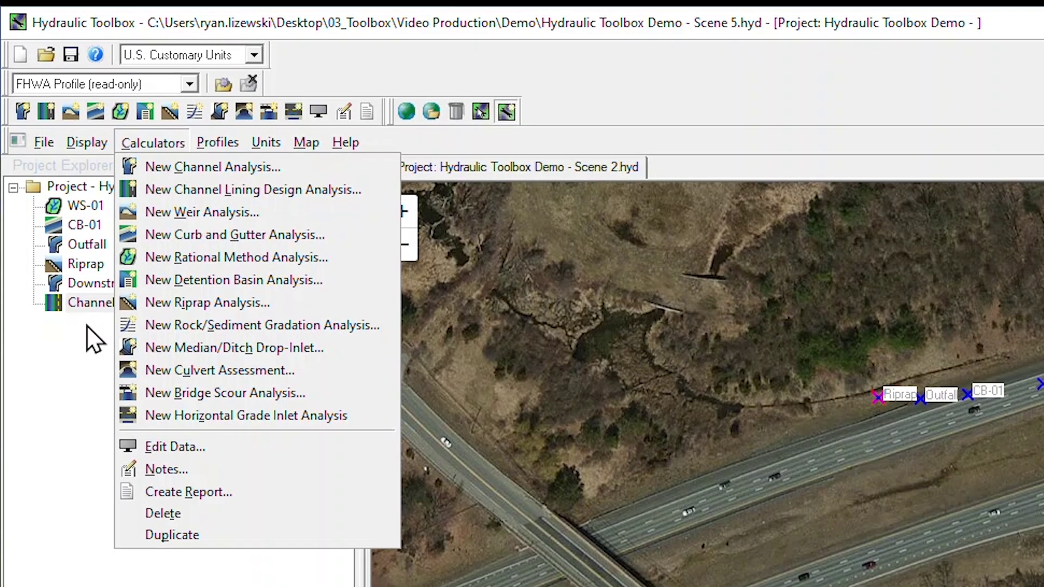
pyautogui.click(117, 367)
pyautogui.doubleClick(89, 202)
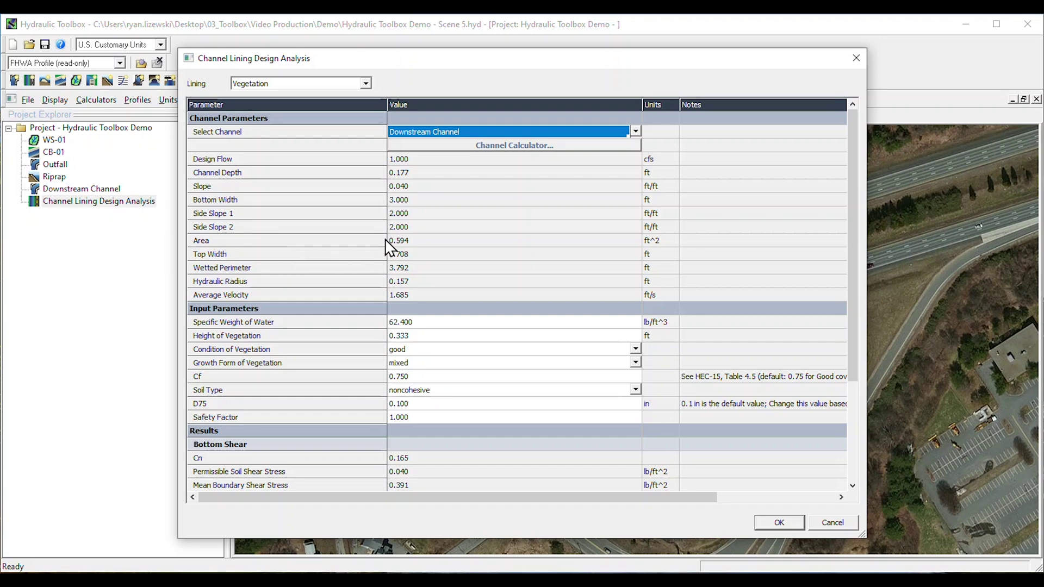
pyautogui.click(370, 84)
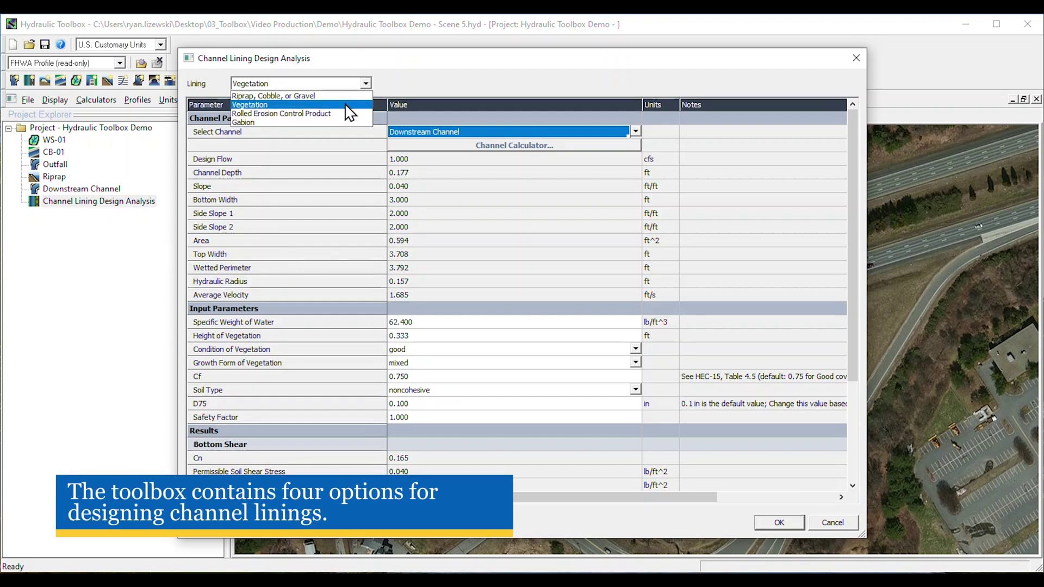
pyautogui.click(346, 105)
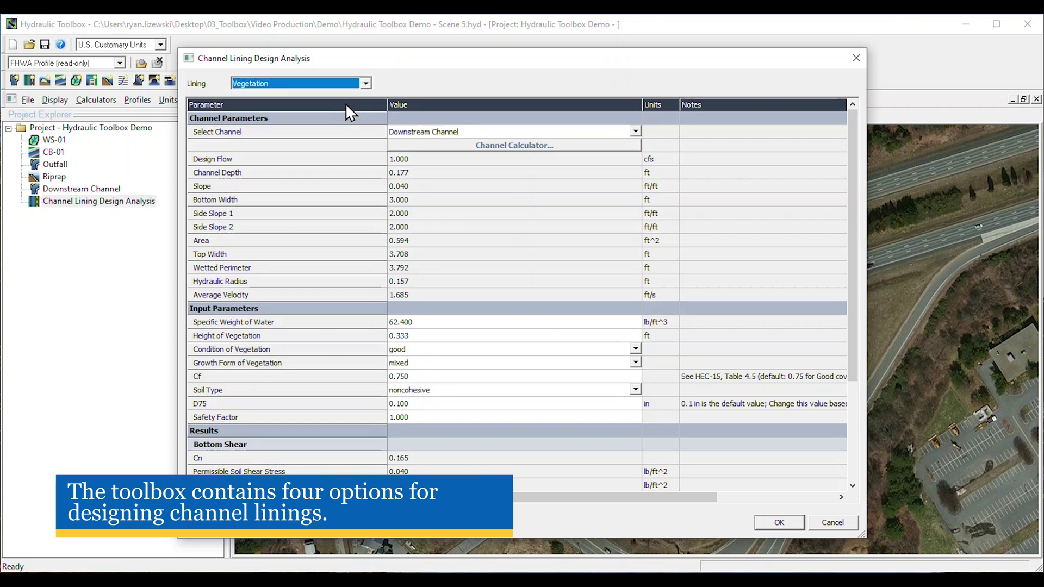
pyautogui.click(635, 133)
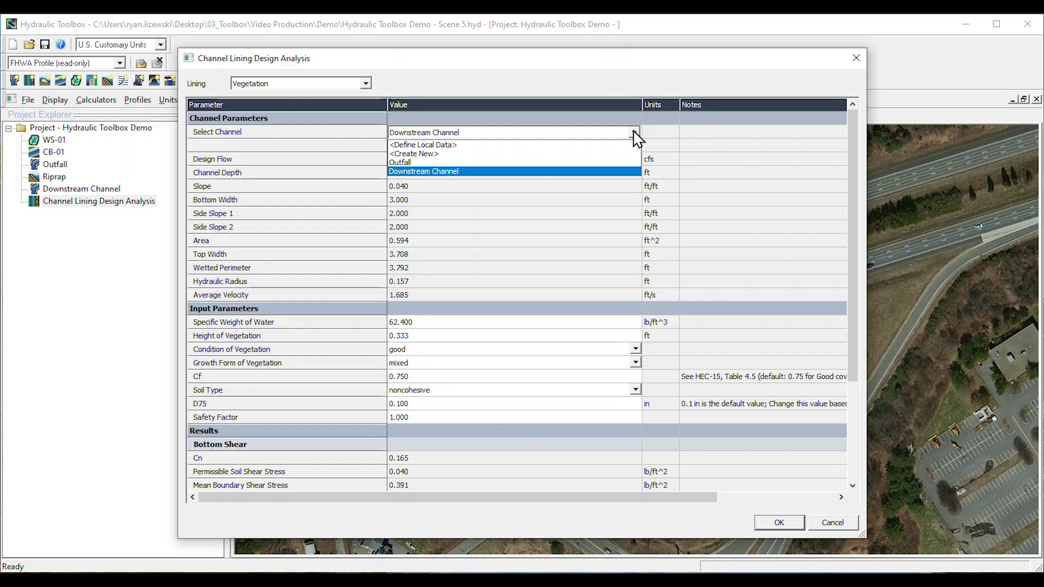
pyautogui.click(631, 171)
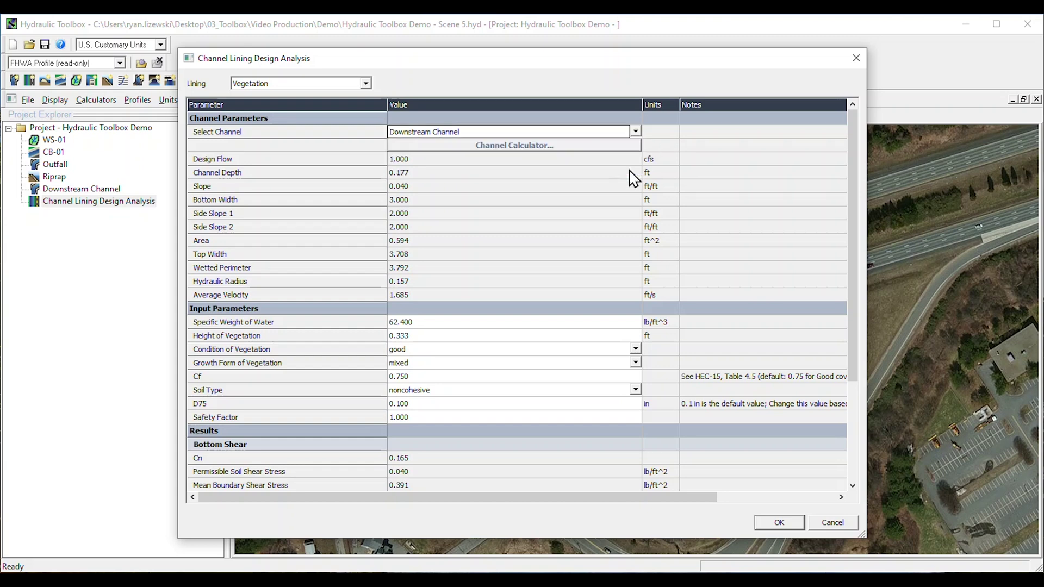
pyautogui.scroll(-4, 293, 250)
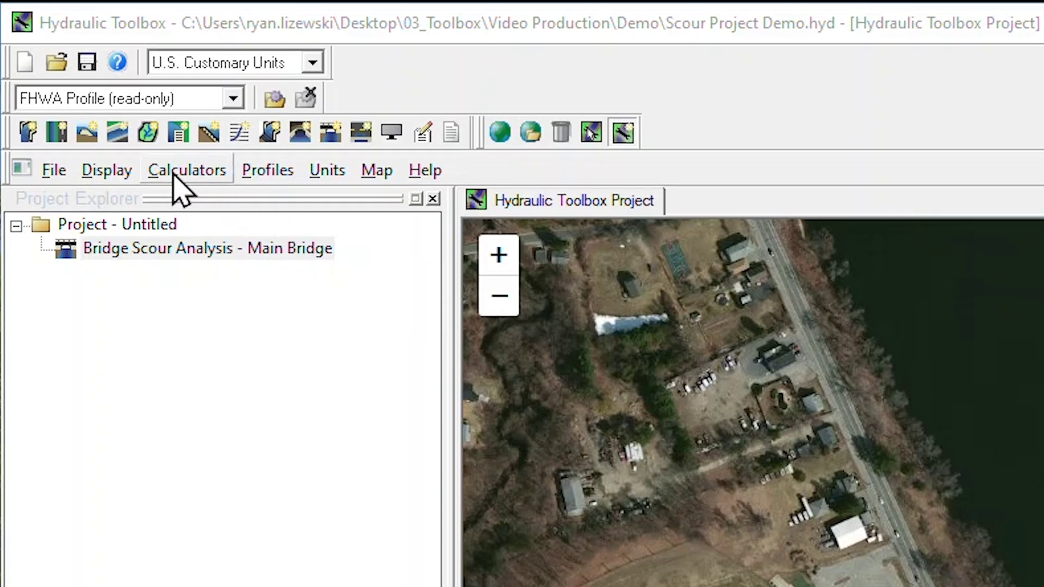
# Open Bridge Scour Analysis - Main Bridge from the Project Explorer
pyautogui.click(174, 174)
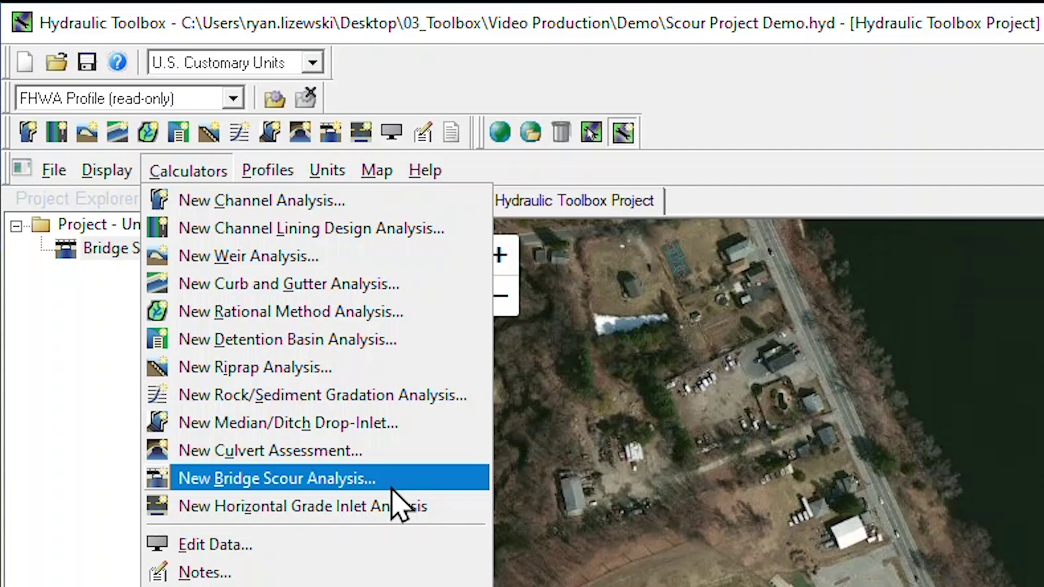
pyautogui.doubleClick(100, 247)
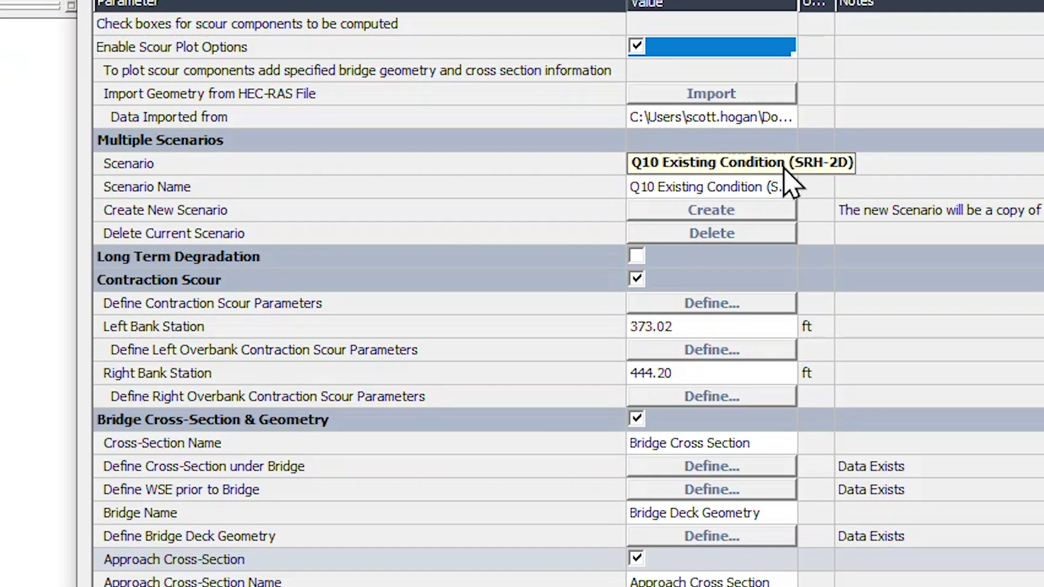
# Keep the Main Bridge scenario at Q10 Existing Condition and scroll through the scour grid
pyautogui.click(635, 176)
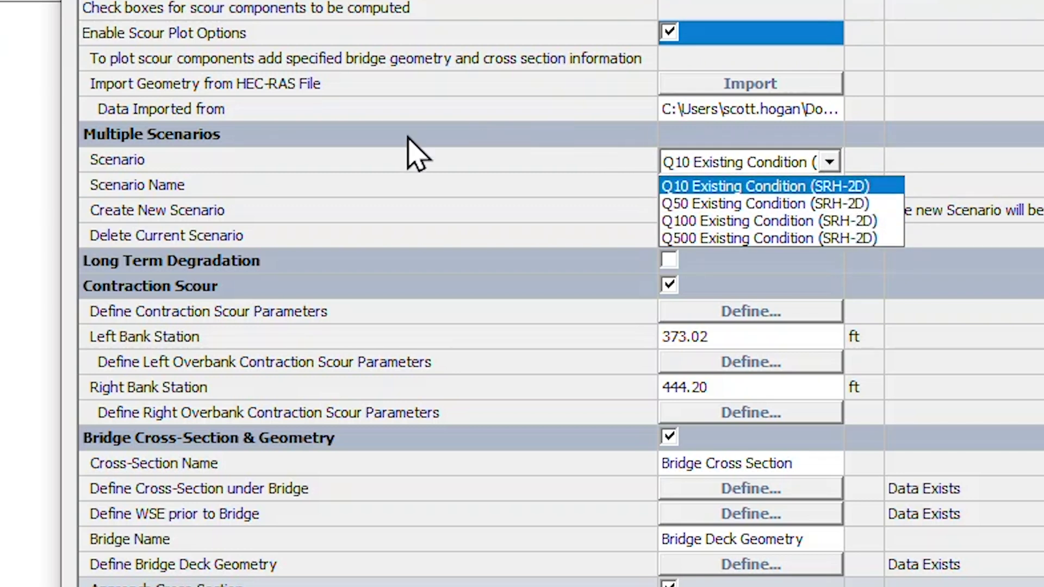
pyautogui.click(69, 261)
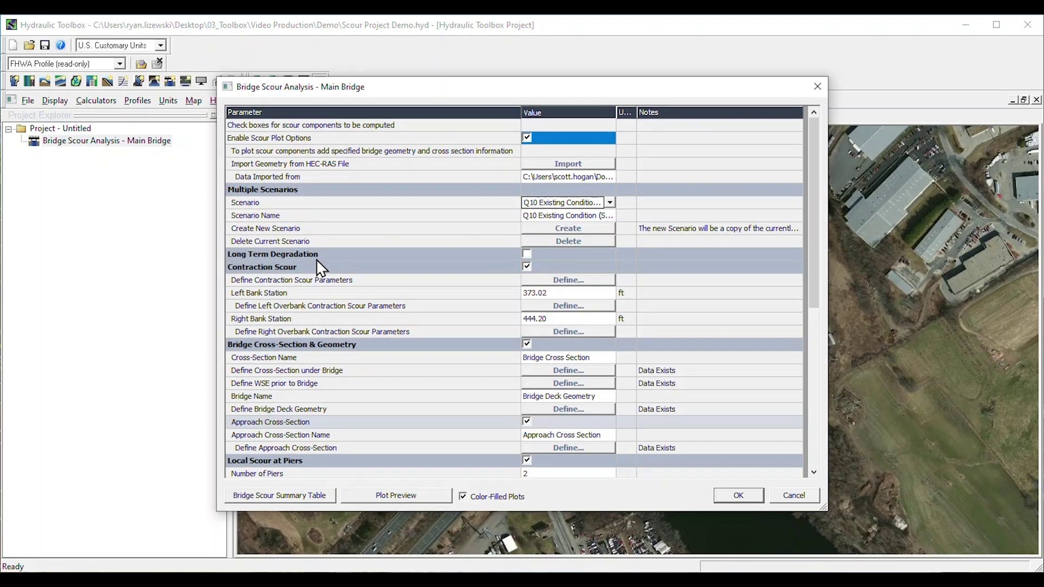
pyautogui.scroll(-8, 319, 261)
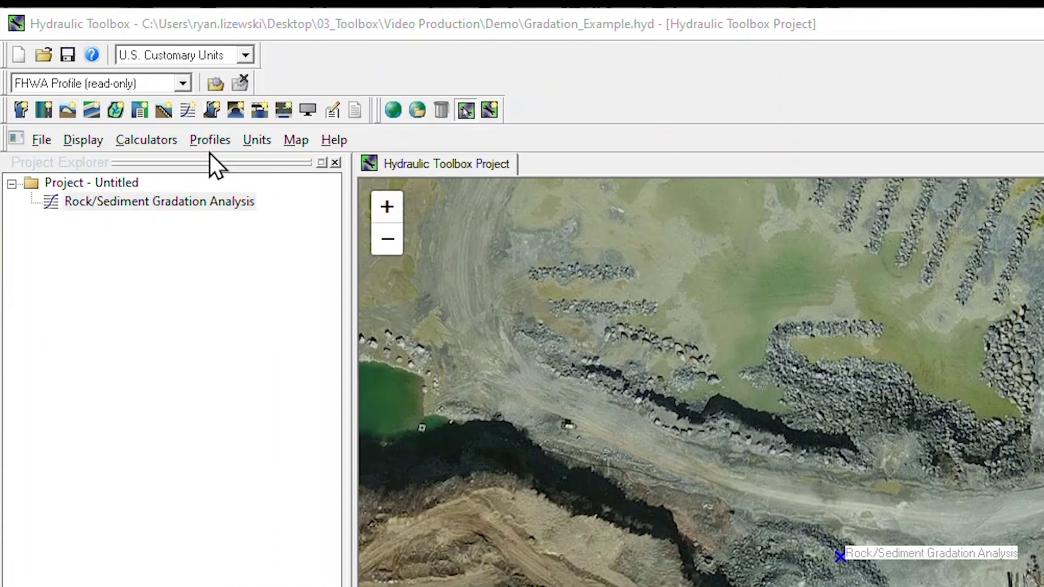
# Open the gradation analysis, select Design Spec with Riprap Class CLASS I, and plot its band
pyautogui.click(147, 140)
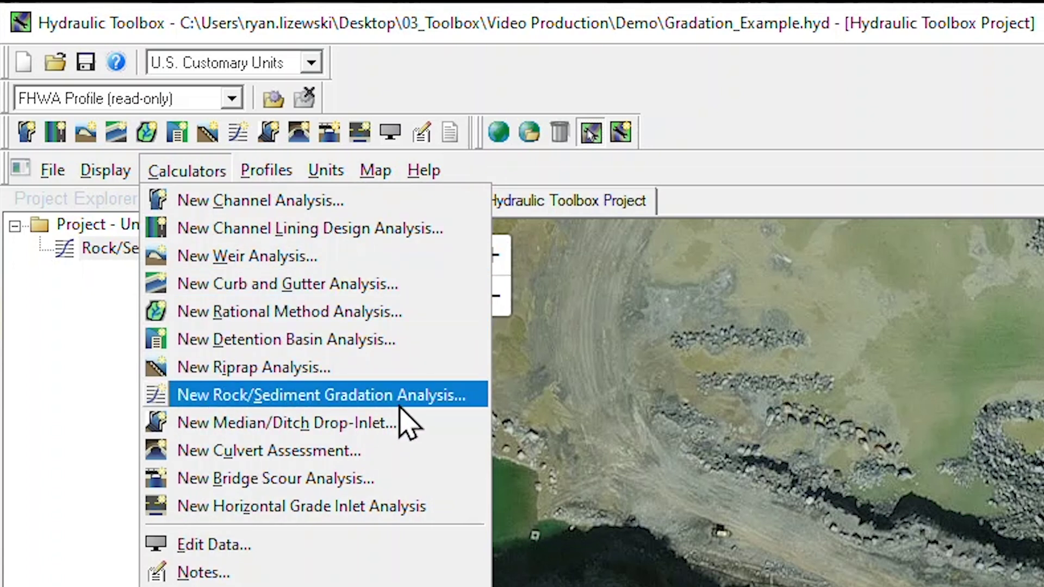
pyautogui.click(35, 326)
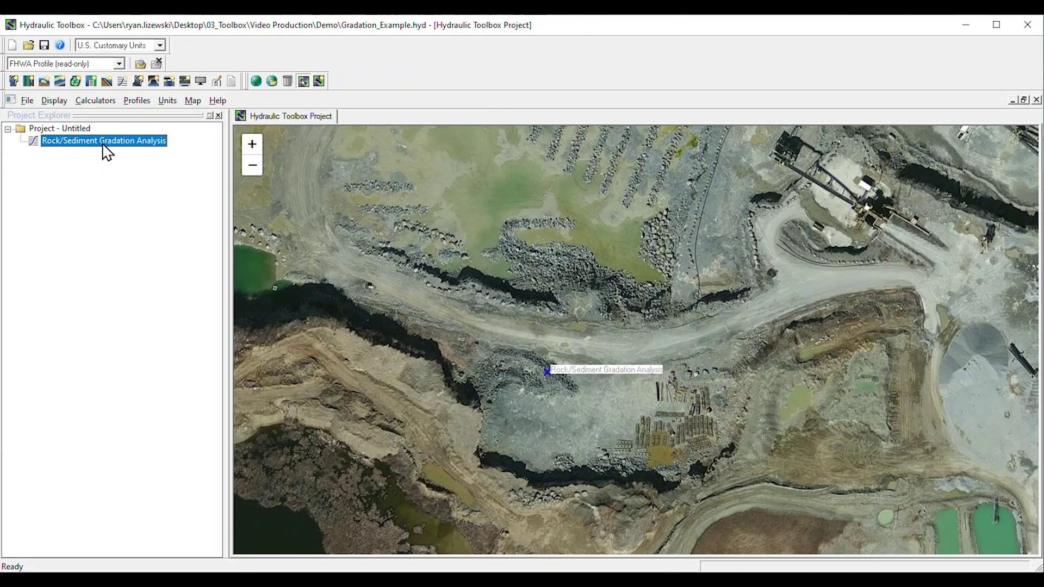
pyautogui.doubleClick(107, 142)
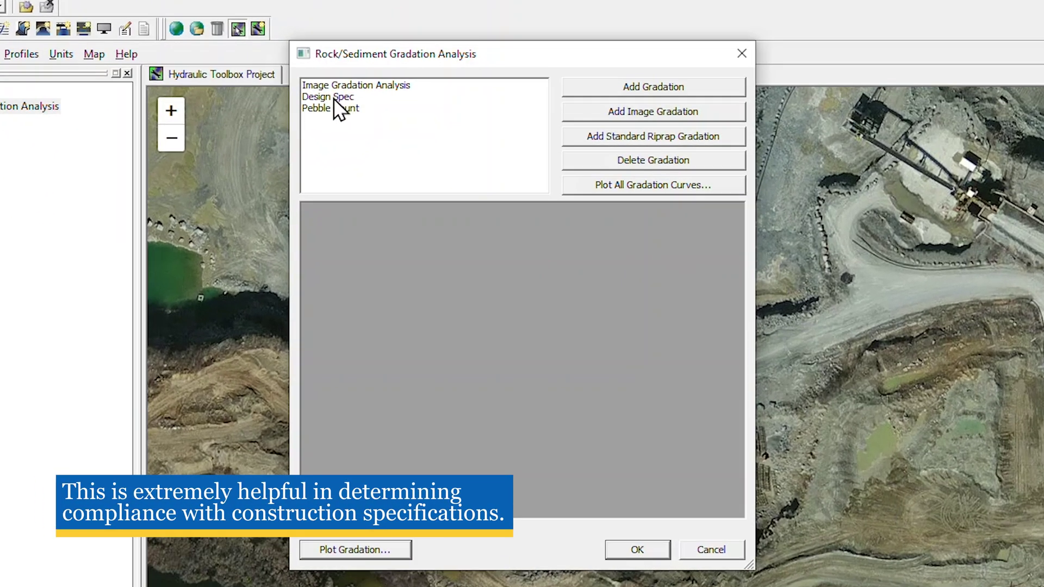
pyautogui.click(334, 98)
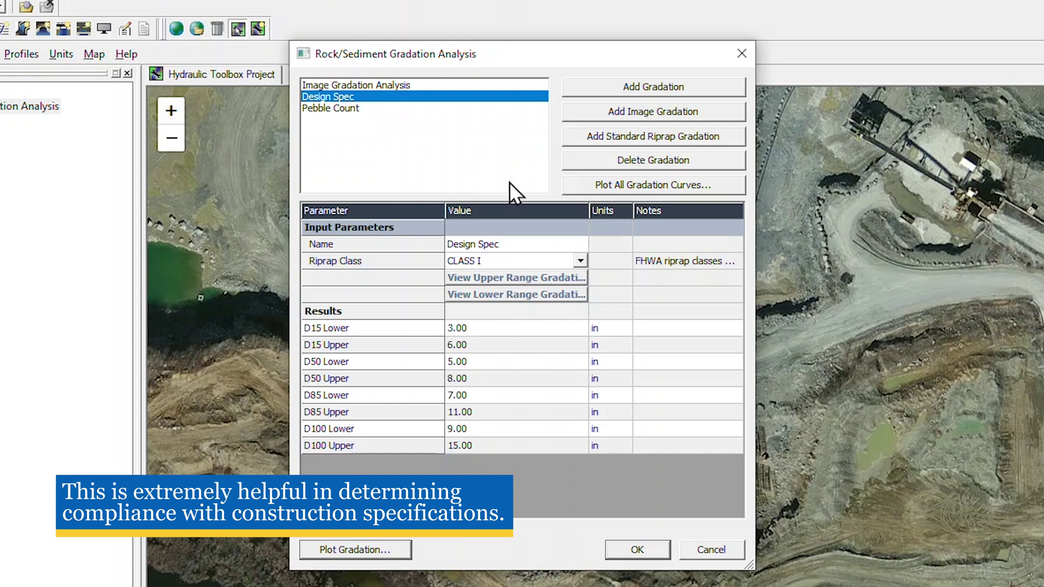
pyautogui.click(585, 262)
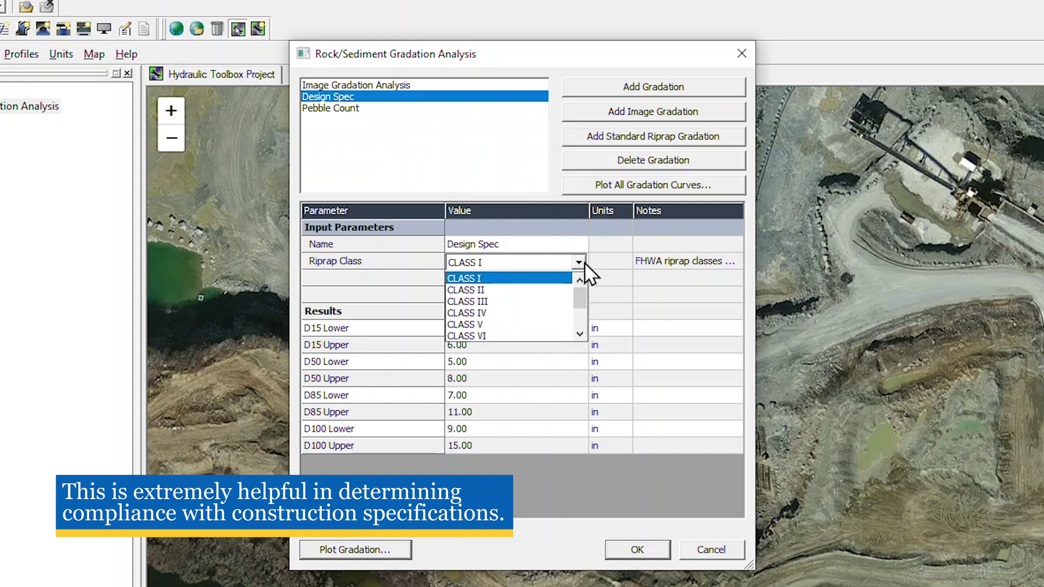
pyautogui.click(584, 262)
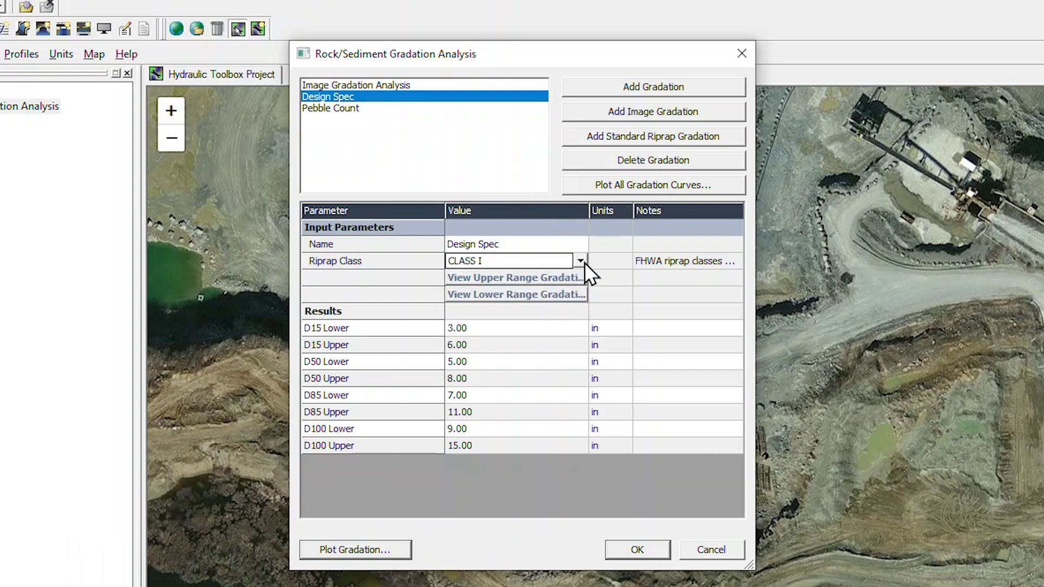
pyautogui.click(370, 549)
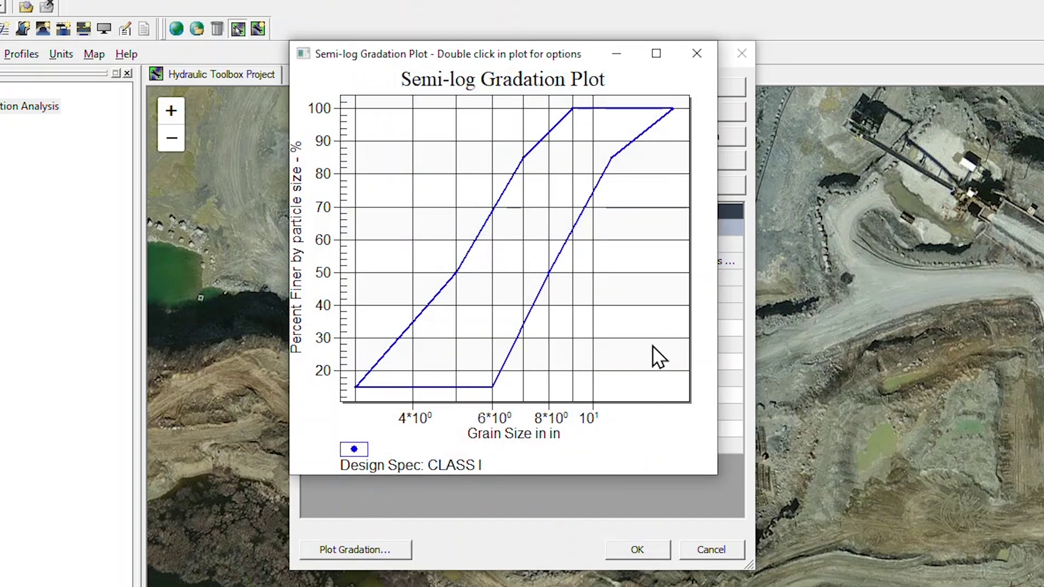
# Review the Pebble Count particle counts and plot its semi-log curve (D50 3.531 in, D100 12.800 in)
pyautogui.click(688, 49)
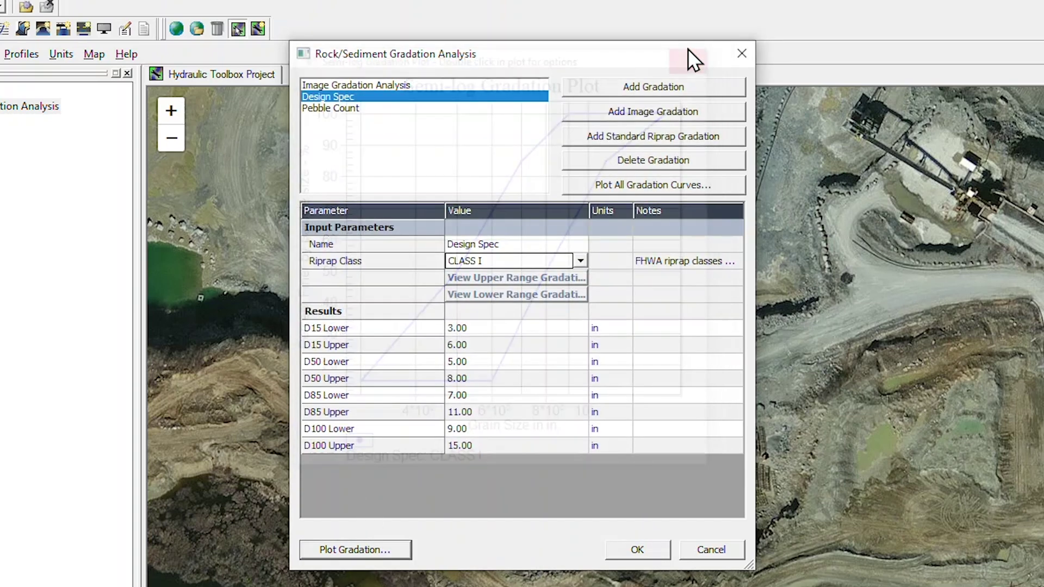
pyautogui.click(321, 109)
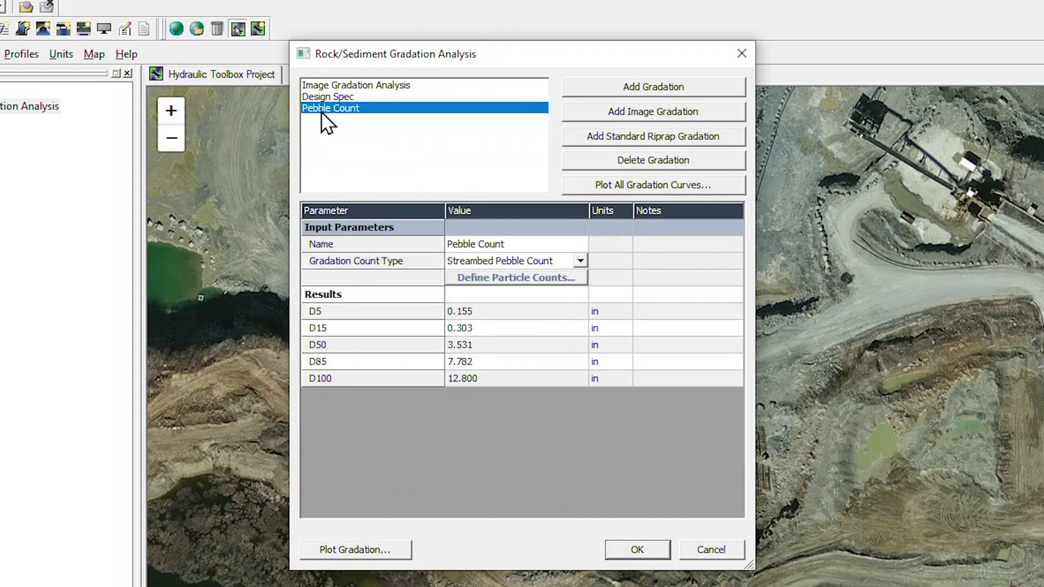
pyautogui.click(459, 278)
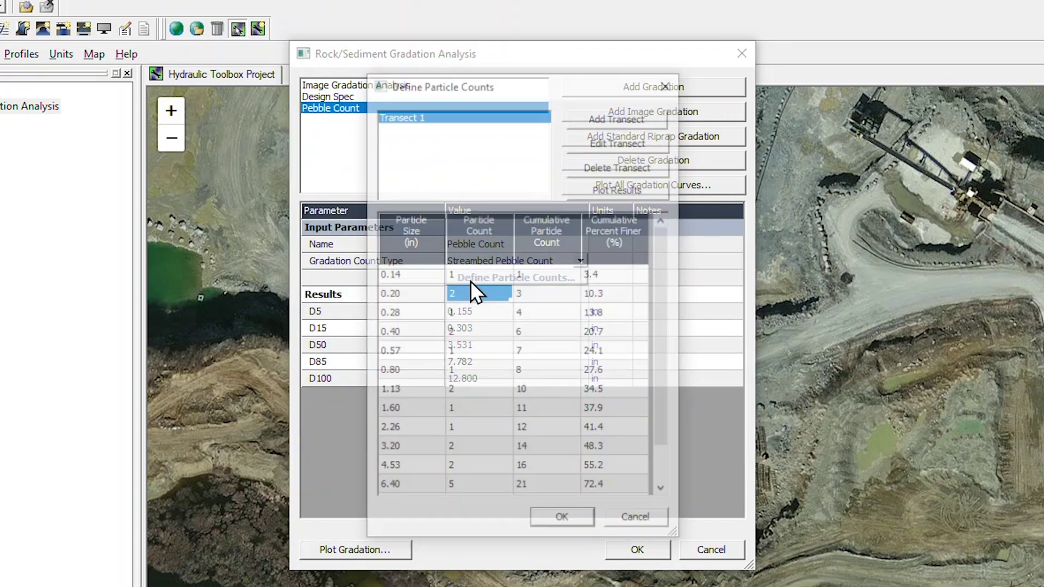
pyautogui.click(563, 520)
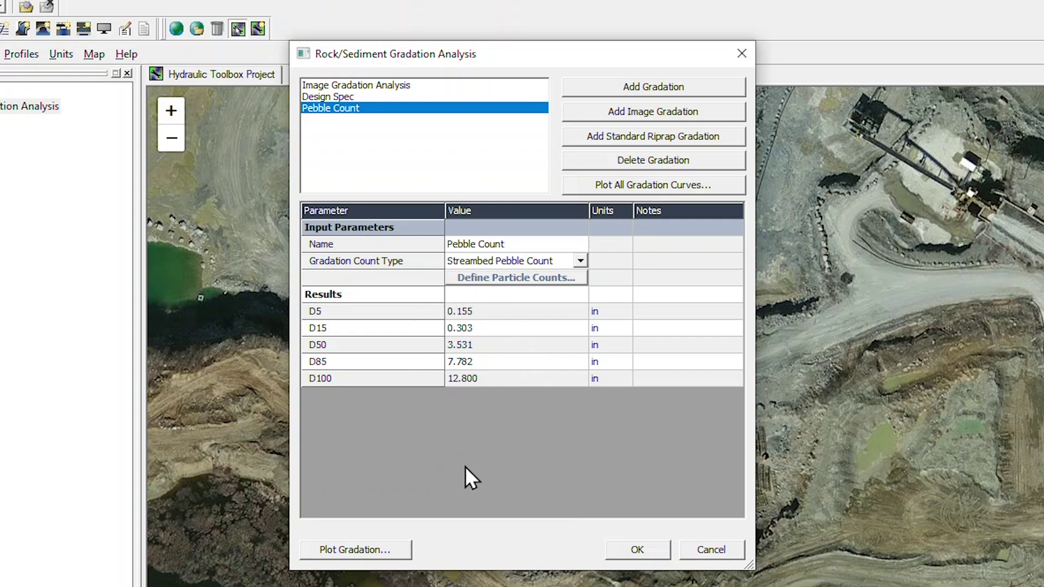
pyautogui.click(369, 550)
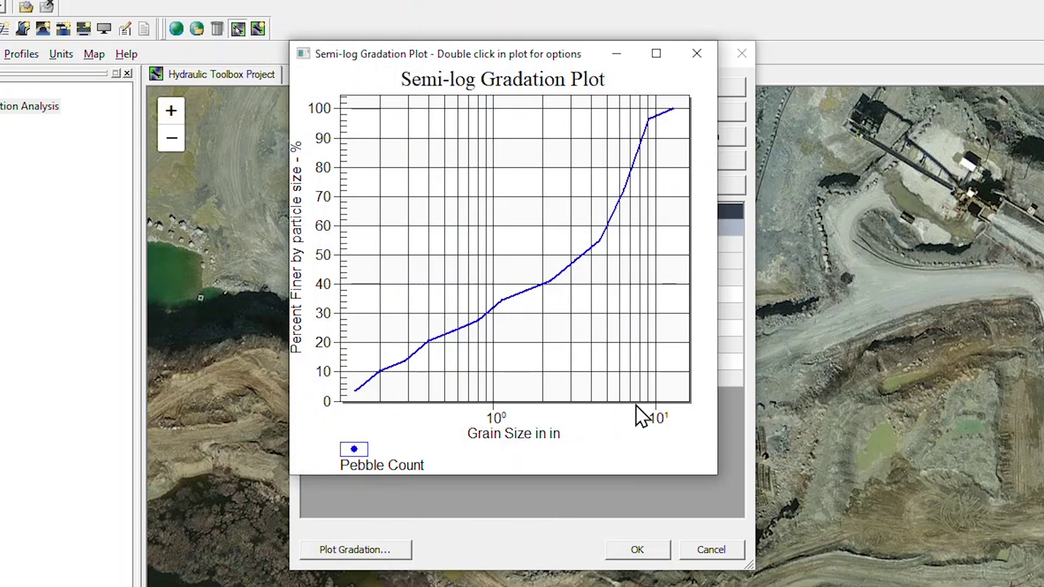
pyautogui.click(706, 52)
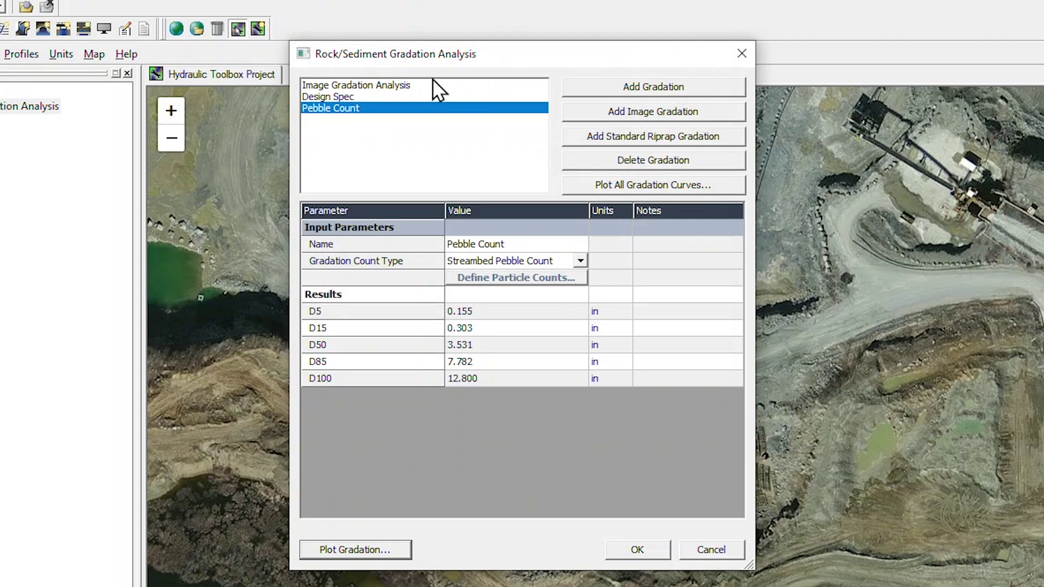
# Review the Digital Gradation Analysis for the photo-based gradation, showing D50 5.627 in and D100 13.482 in
pyautogui.click(414, 86)
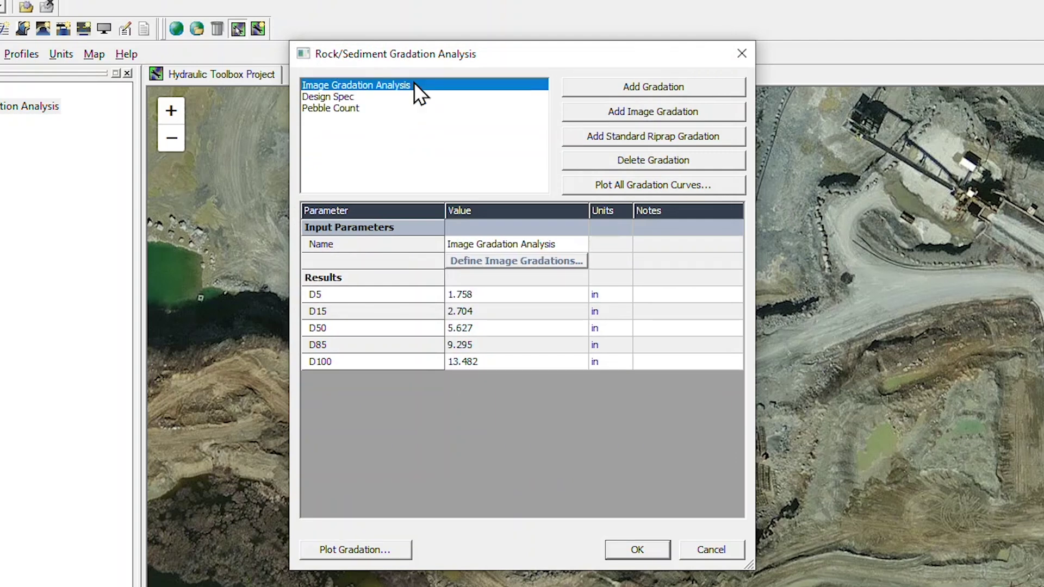
pyautogui.click(509, 261)
pyautogui.click(651, 121)
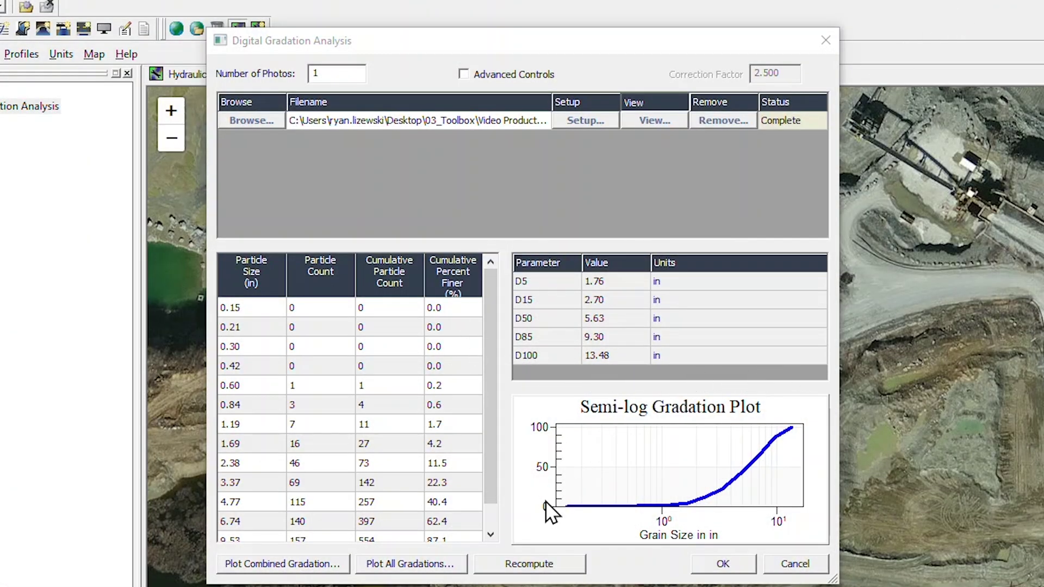
pyautogui.click(724, 565)
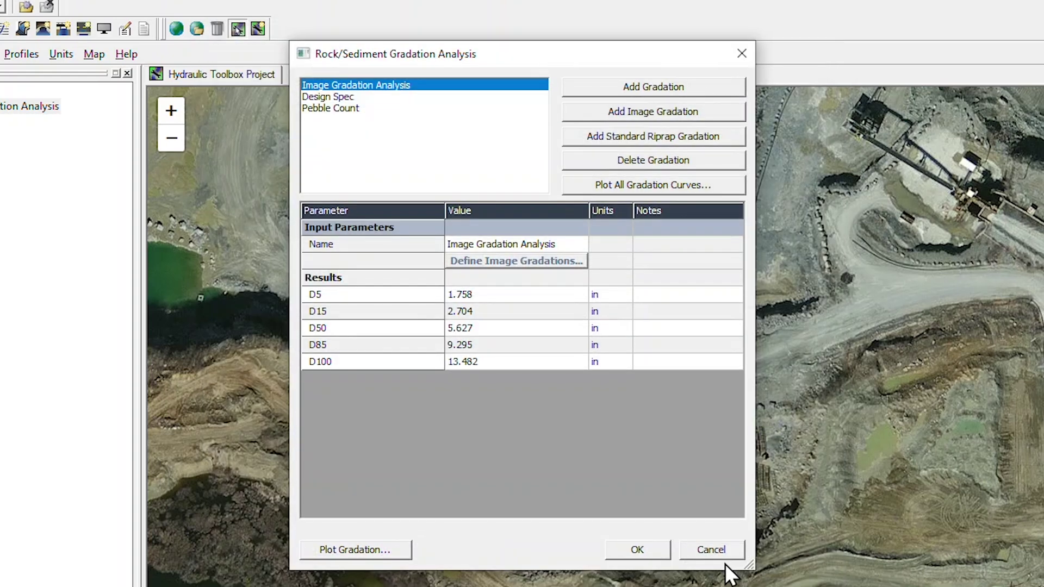
# Overlay the Image Gradation Analysis, Pebble Count and Design Spec CLASS I curves on one semi-log plot
pyautogui.click(654, 184)
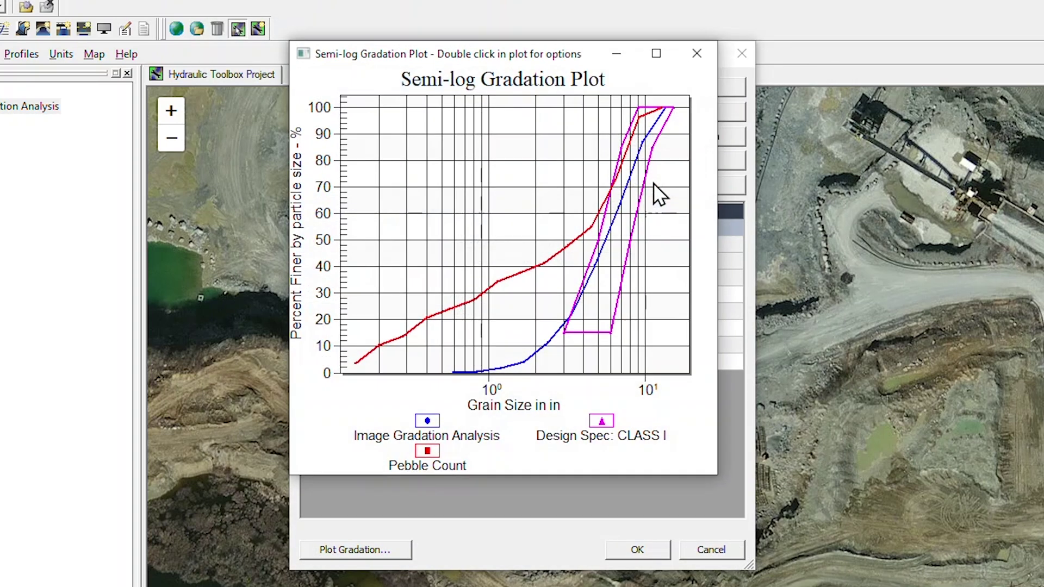